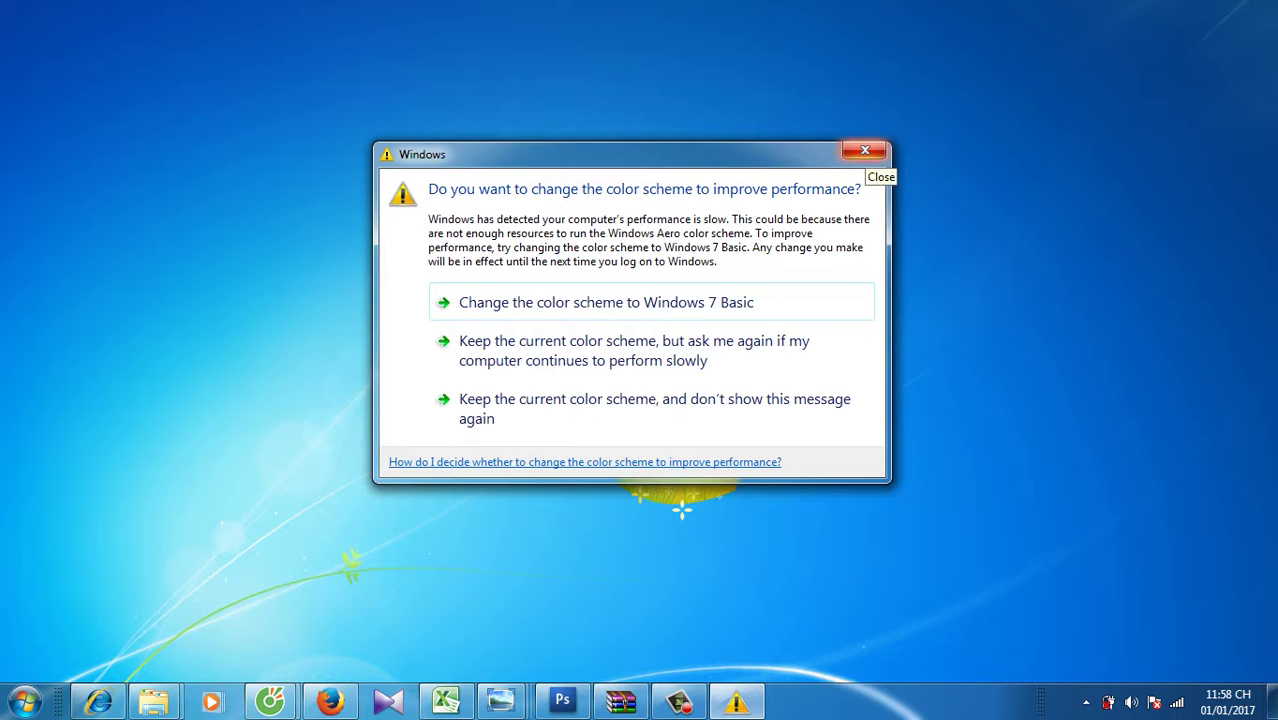
Dismiss the color-scheme performance warning and open a File Explorer window.
click(865, 151)
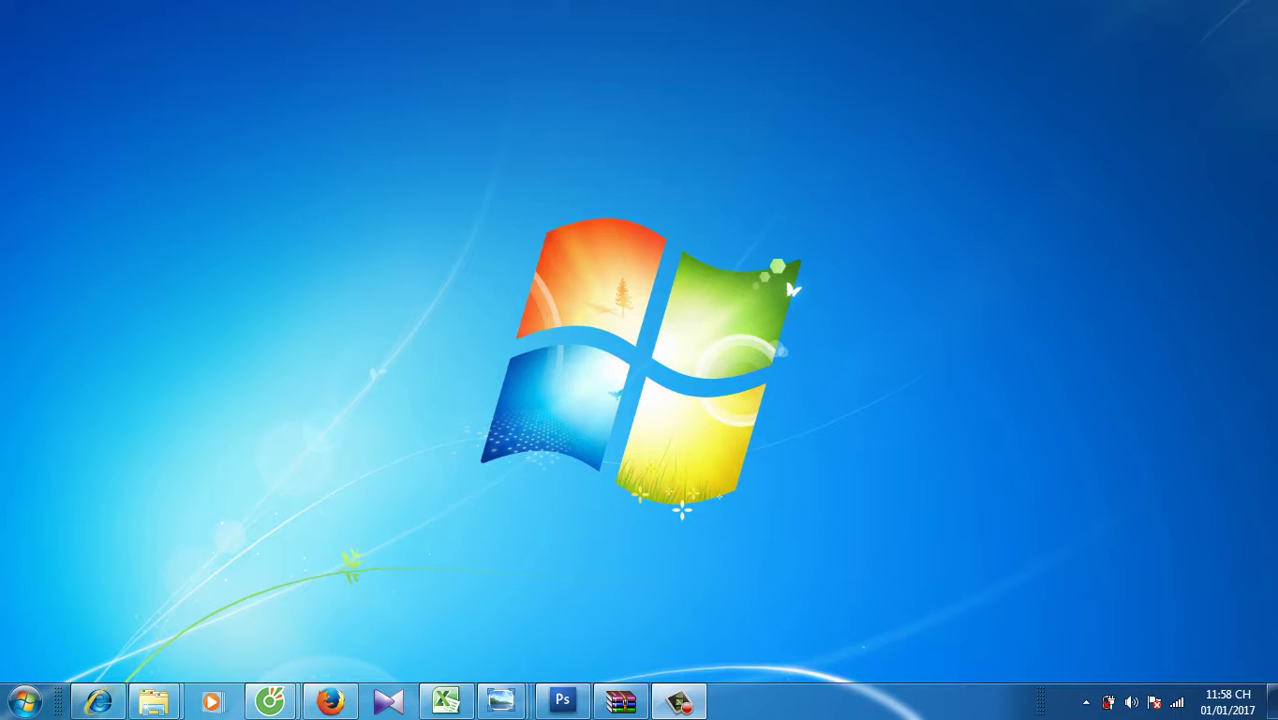
mouse_move(155, 700)
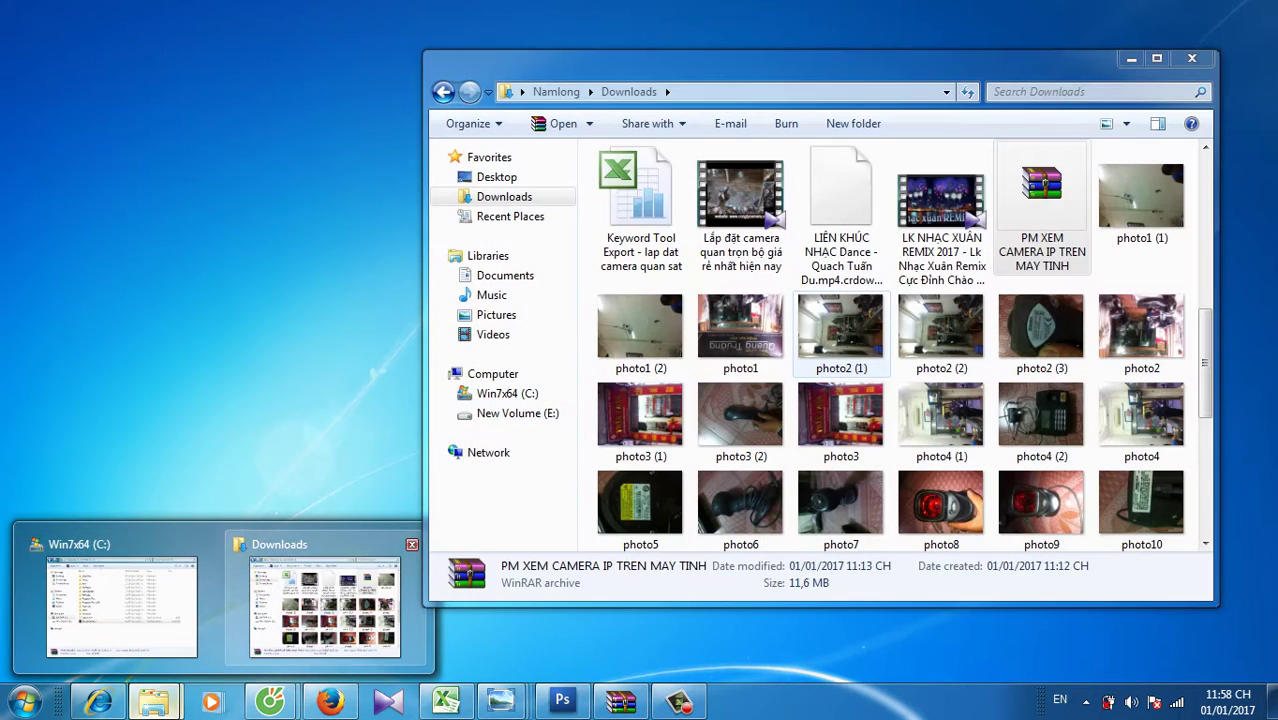
click(325, 605)
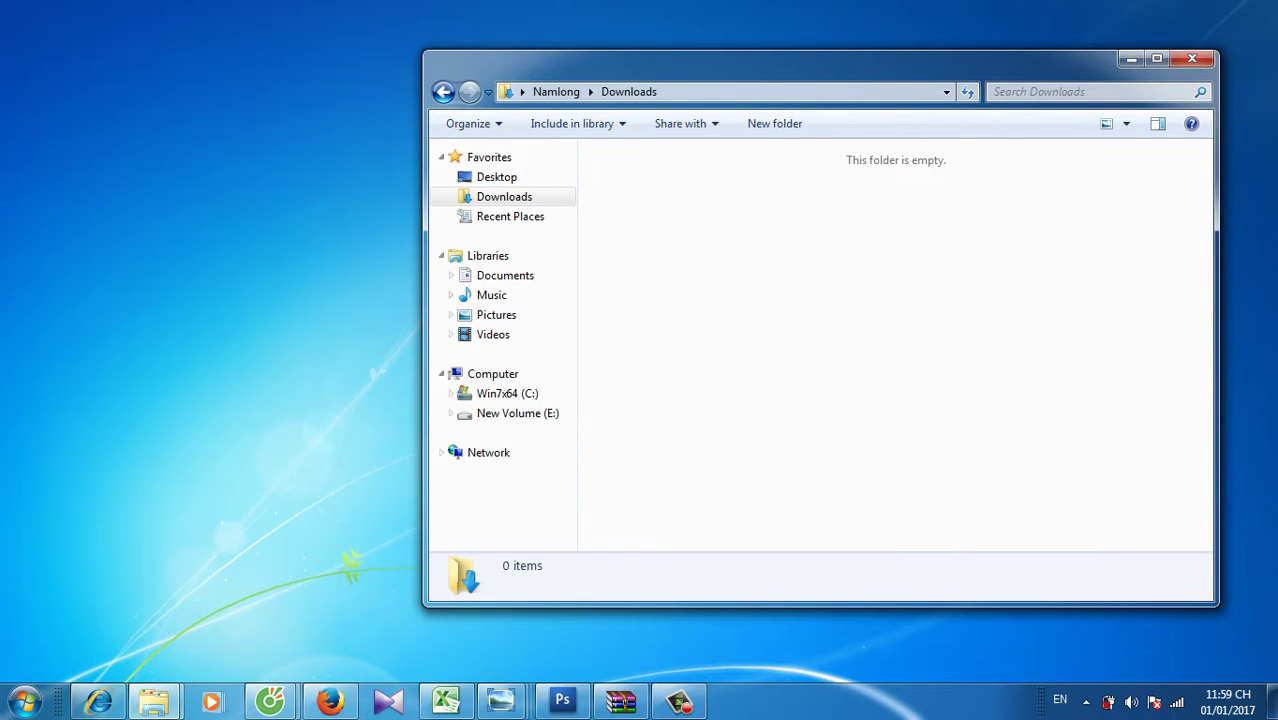
Browse to New Volume (E:) > 1-1 c and select the PM XEM CAMERA IP TREN MAY TINH archive.
click(507, 393)
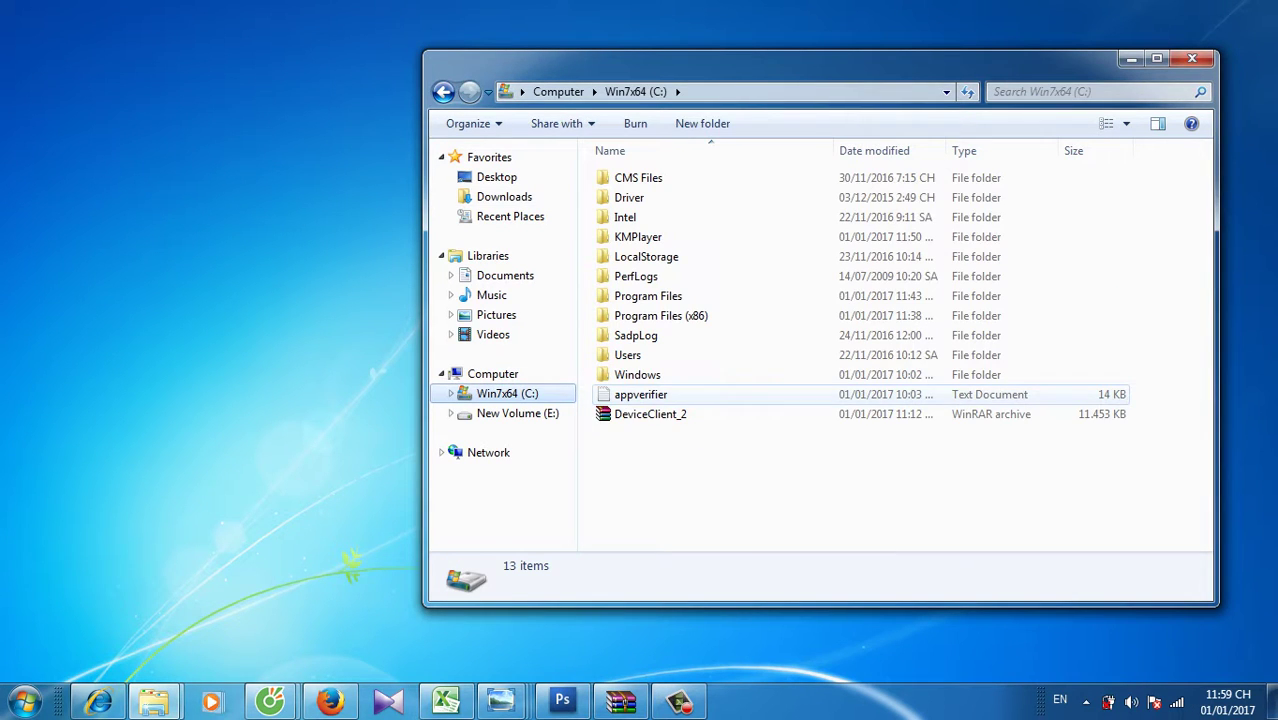
click(517, 413)
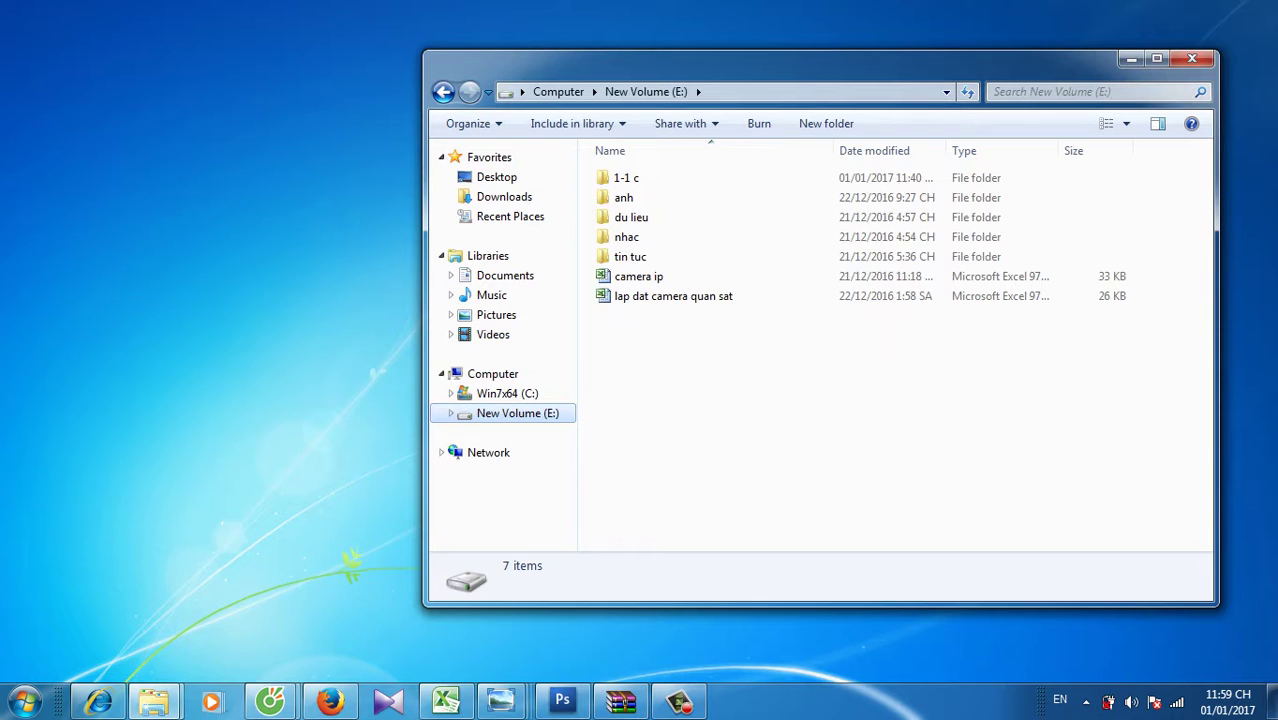
double_click(626, 177)
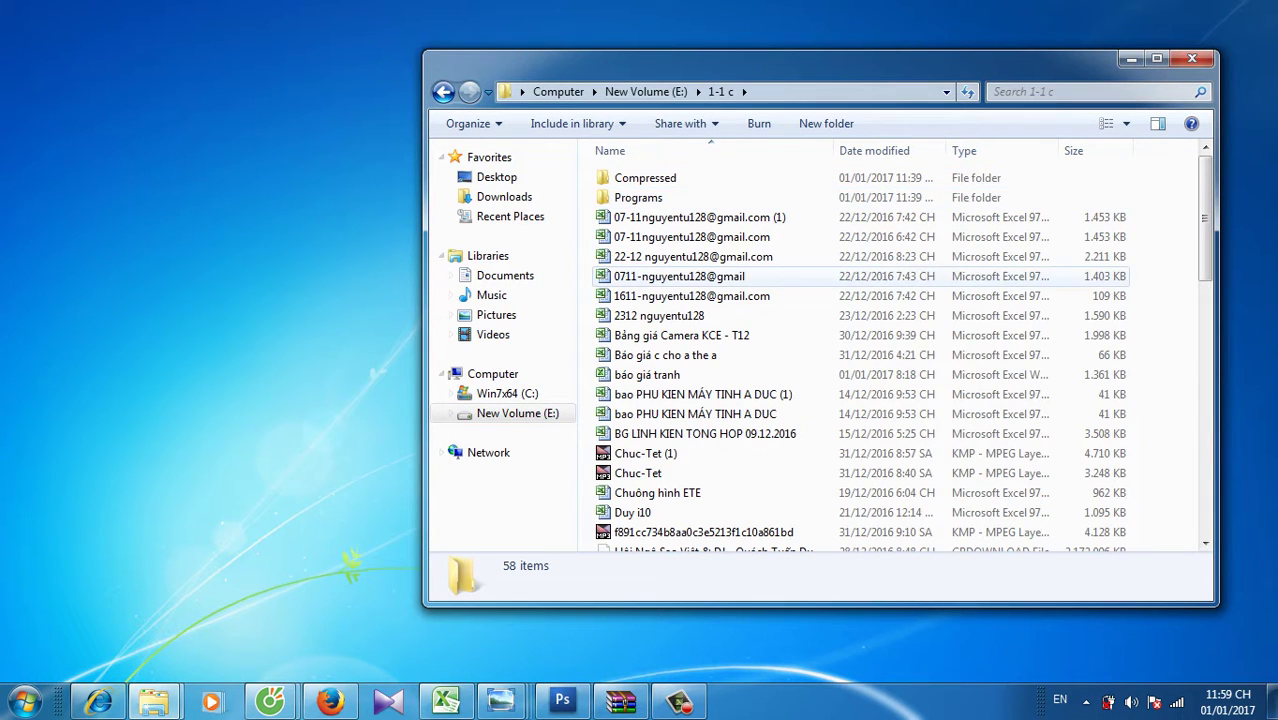
click(659, 315)
key(p)
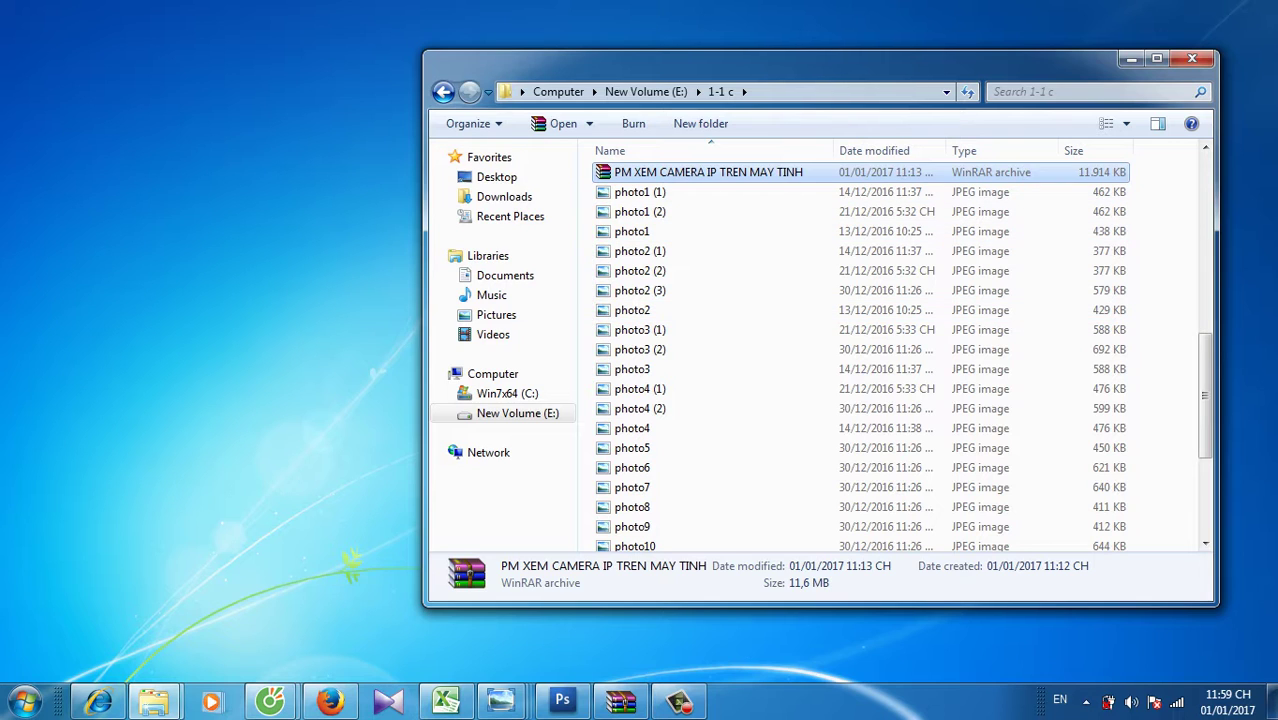
Open the camera software archive and run MonitorClient.exe despite the security warning.
key(Return)
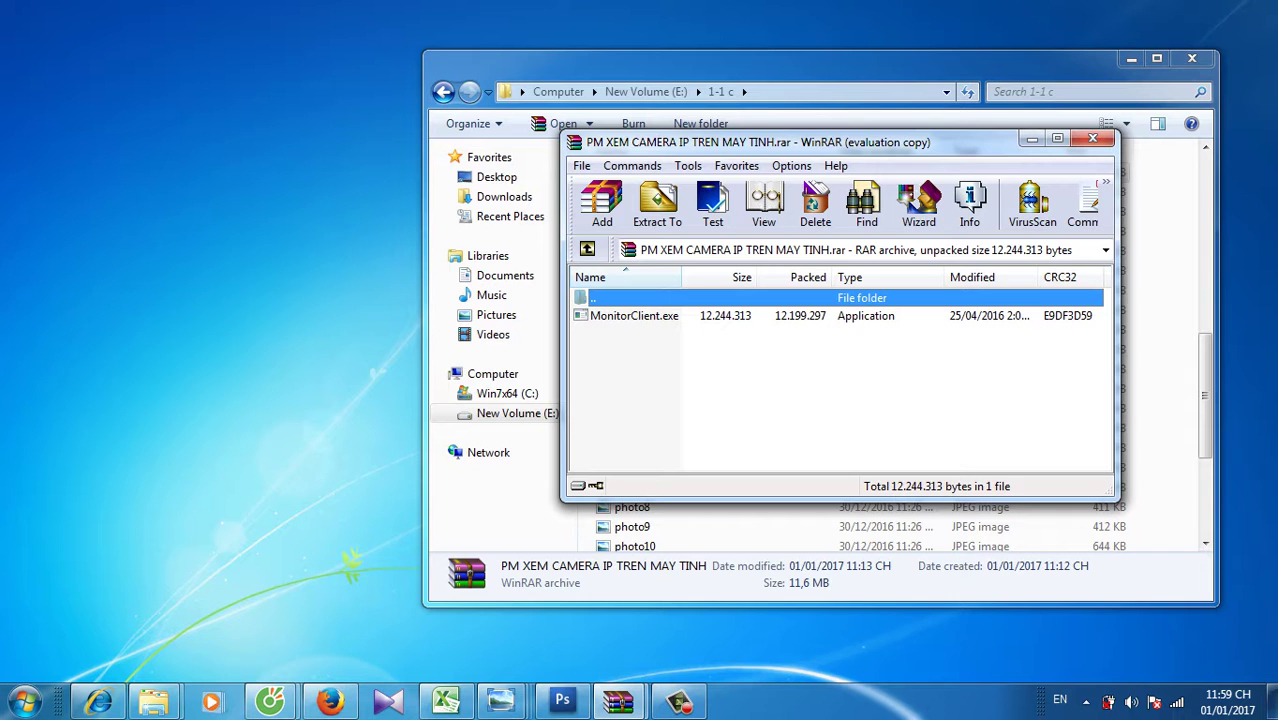
key(Down)
key(Return)
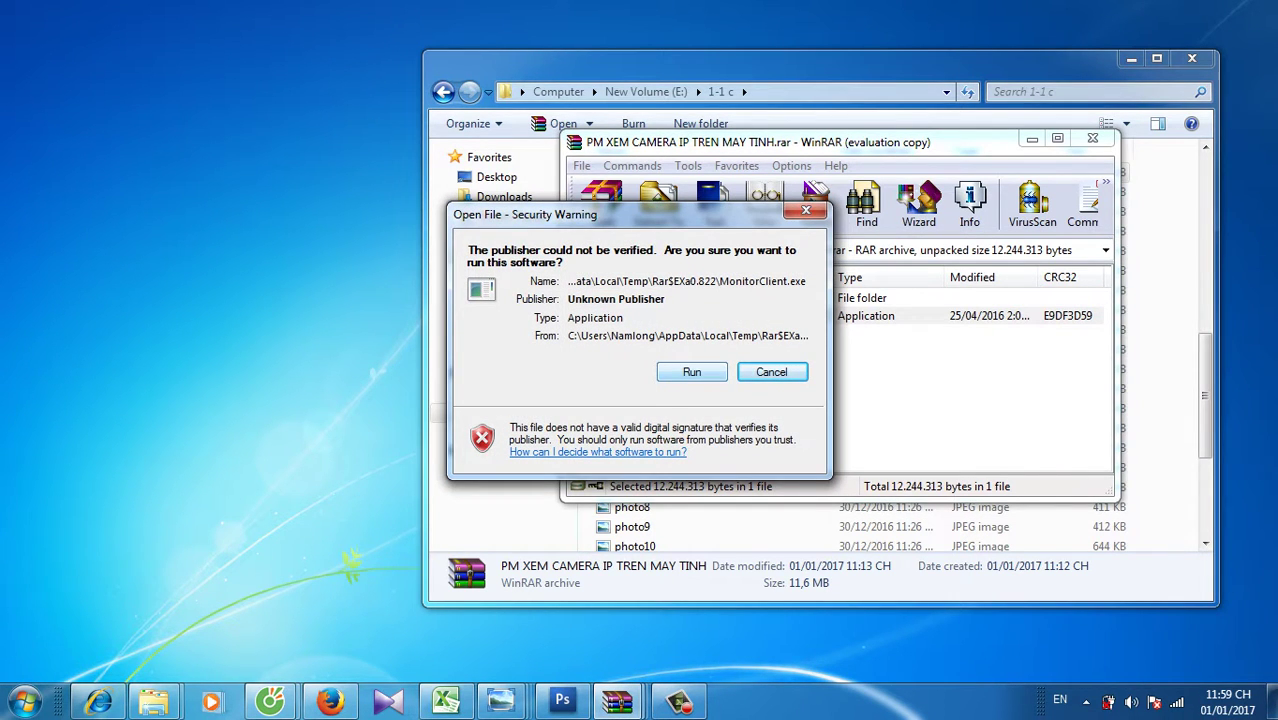
key(Return)
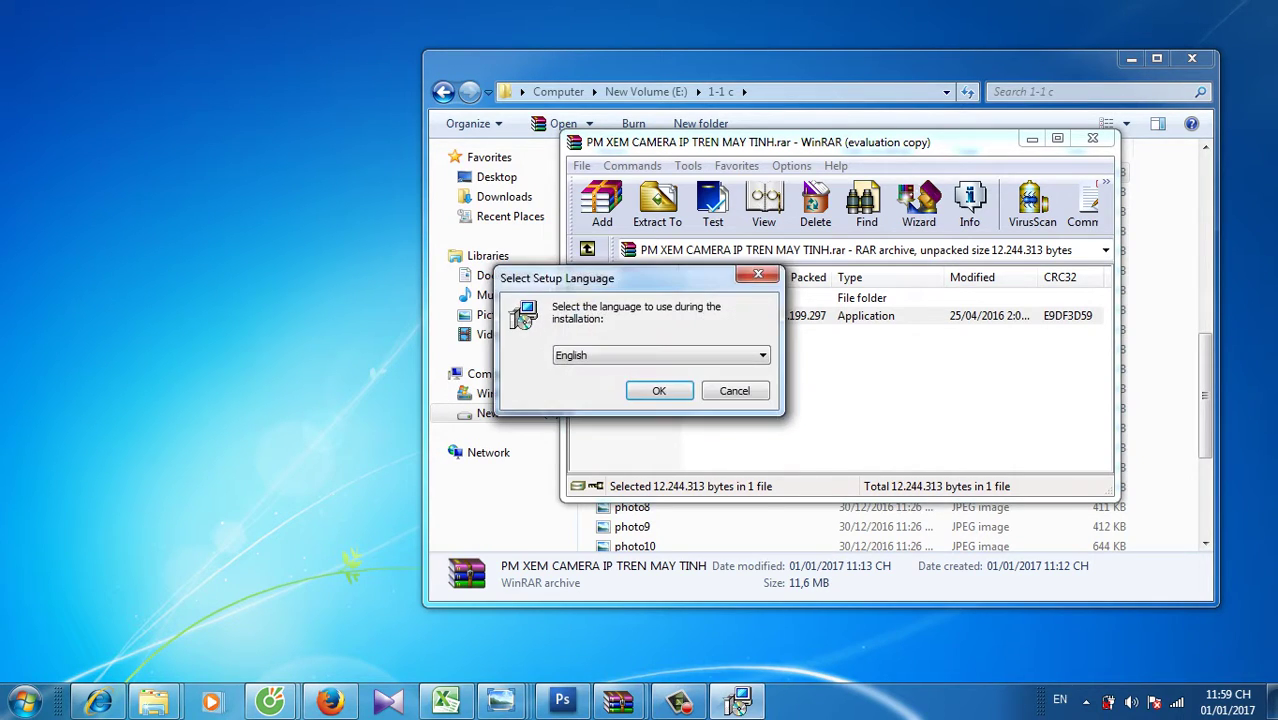
Keep English as the setup language to start the MonitorClient 3.0.3.2 Setup Wizard.
key(alt+Down)
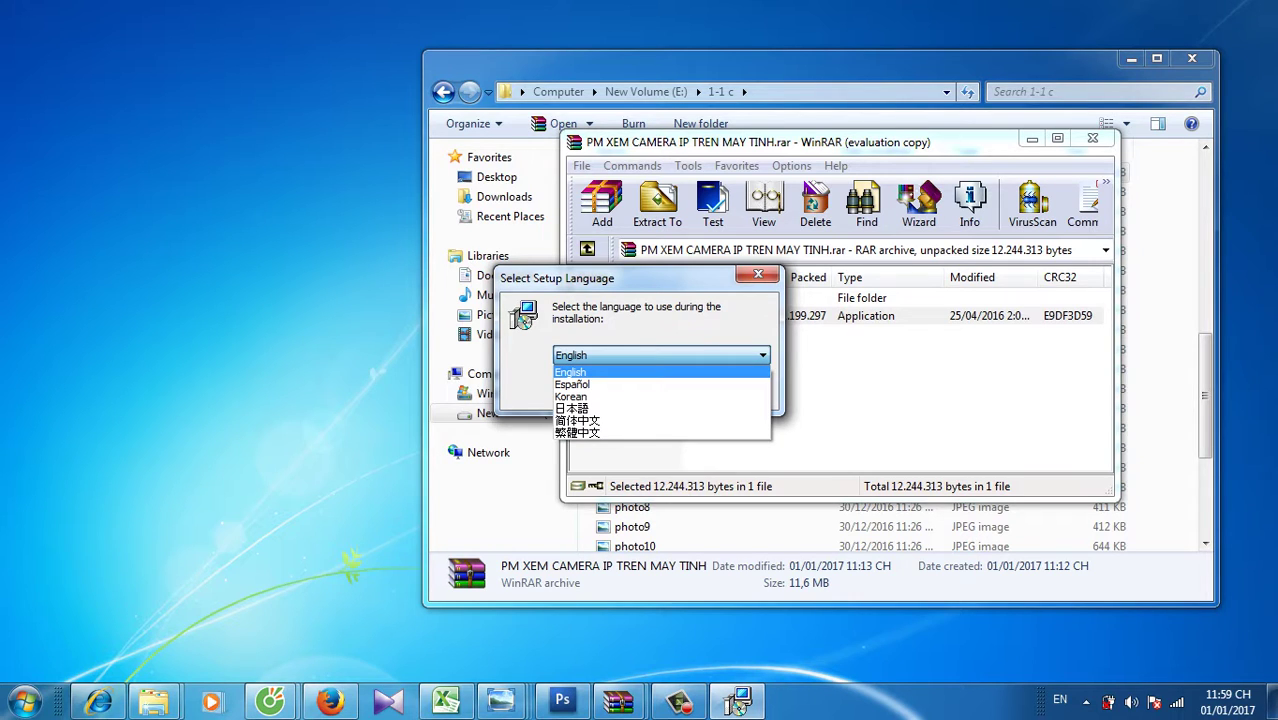
key(Return)
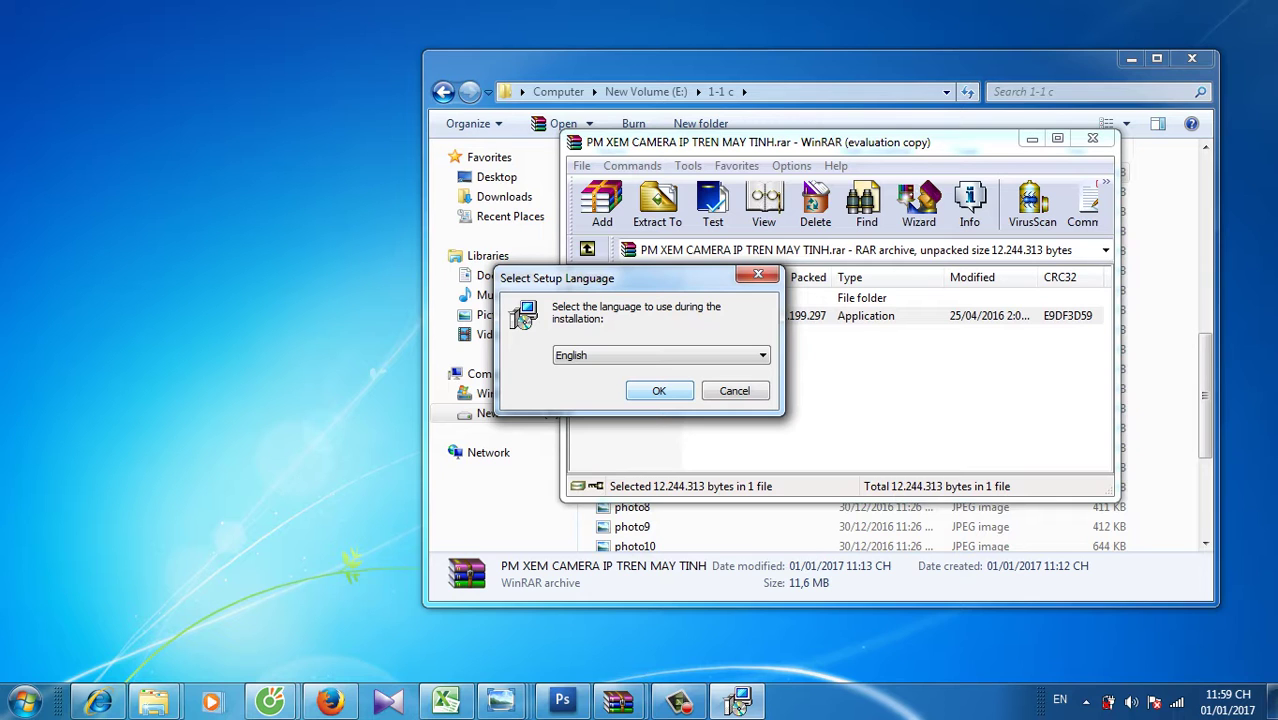
key(Return)
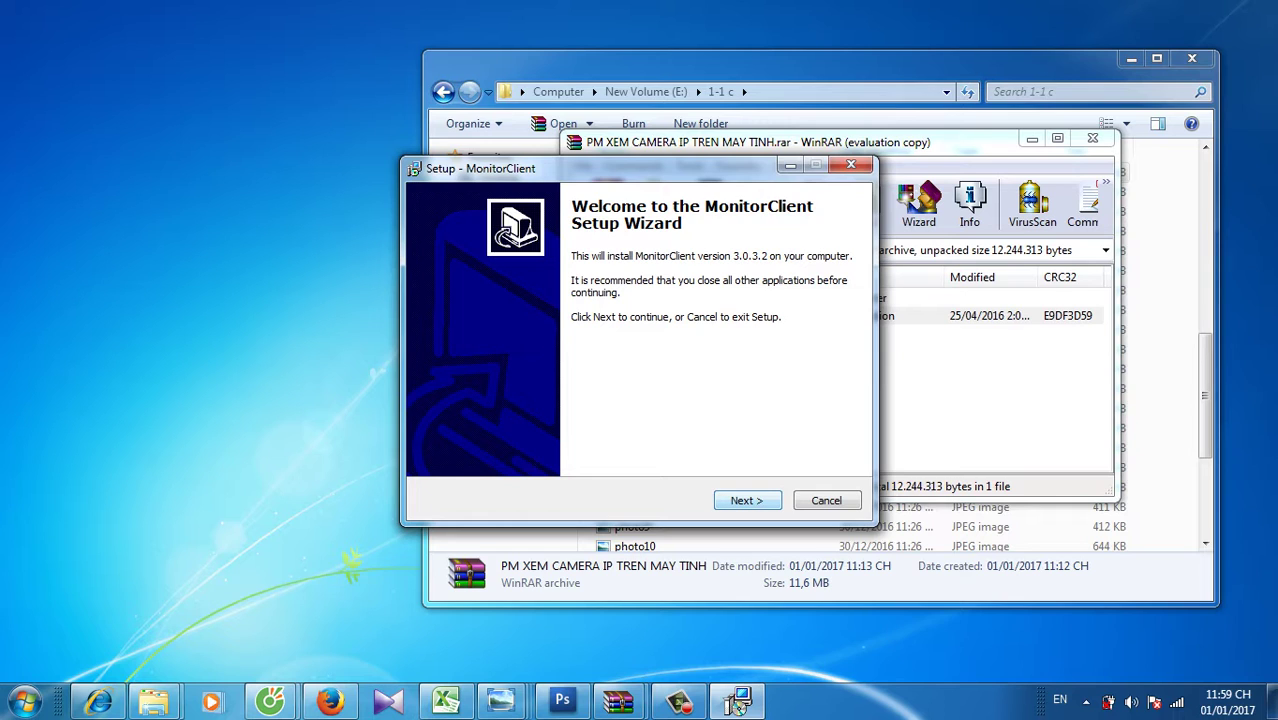
Install MonitorClient to C:\Program Files (x86)\MonitorClient with desktop and Quick Launch icons, then launch it.
key(Return)
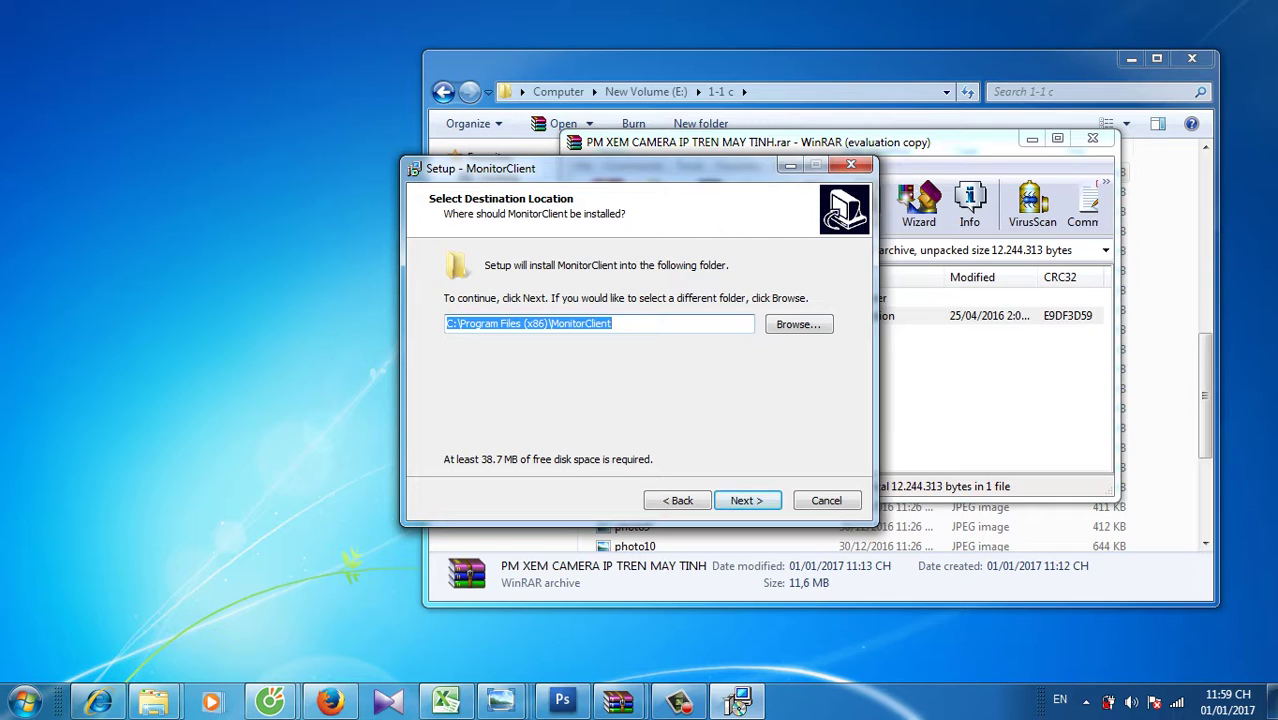
key(Return)
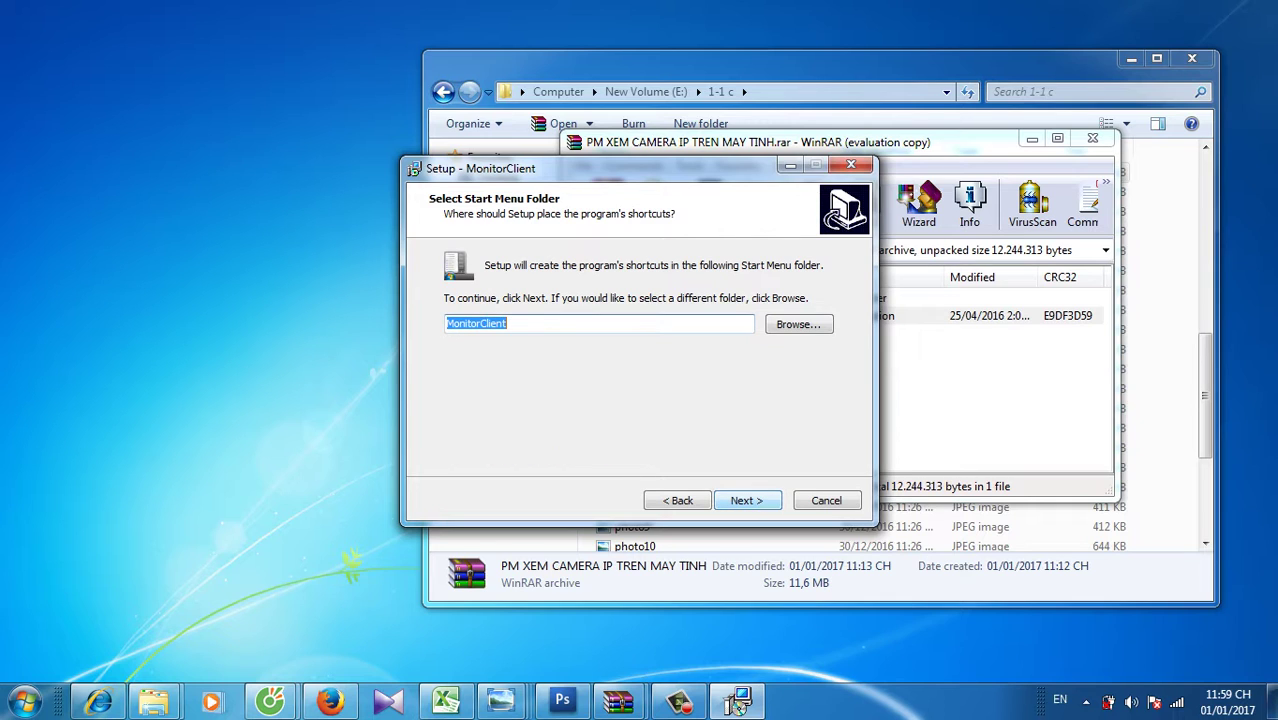
key(Return)
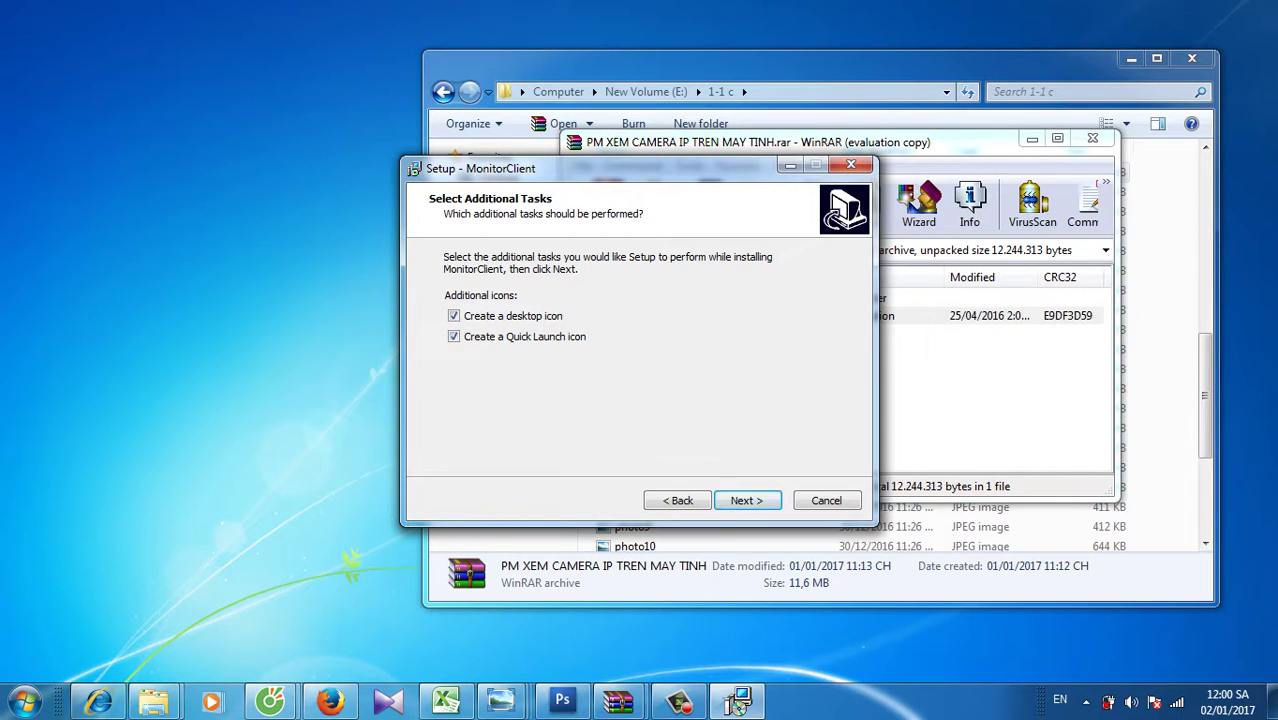
key(Return)
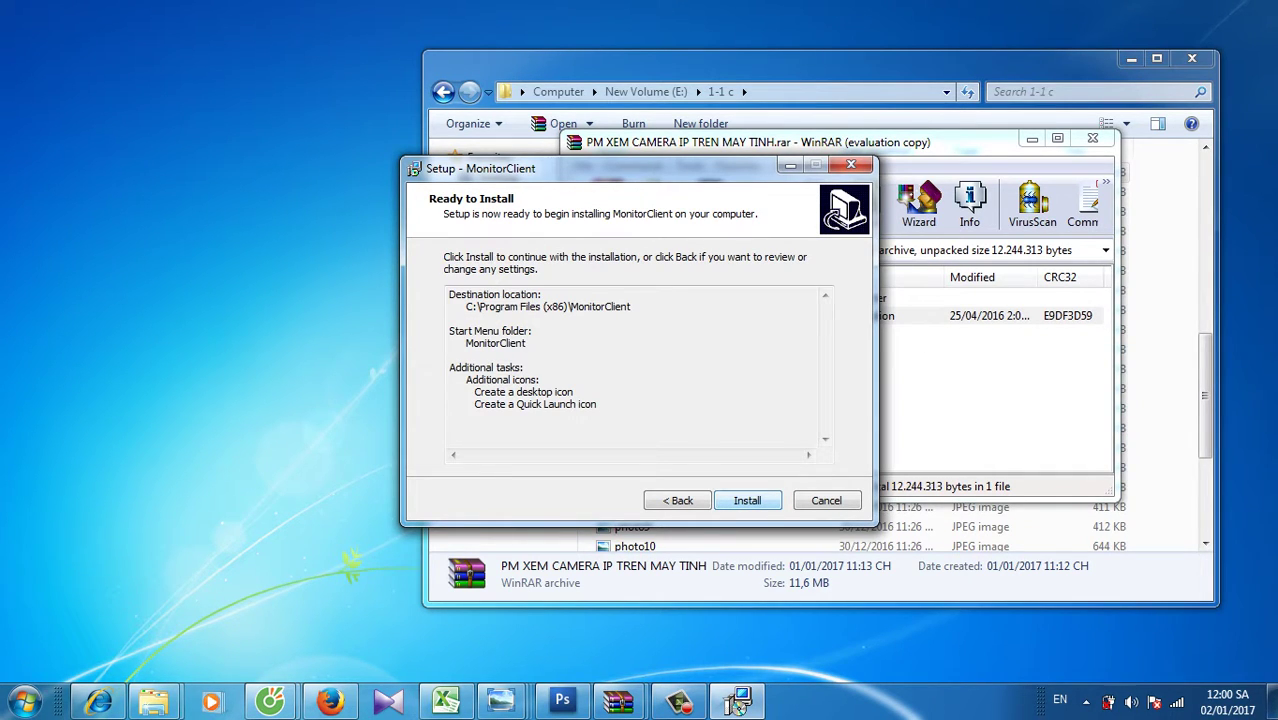
key(Return)
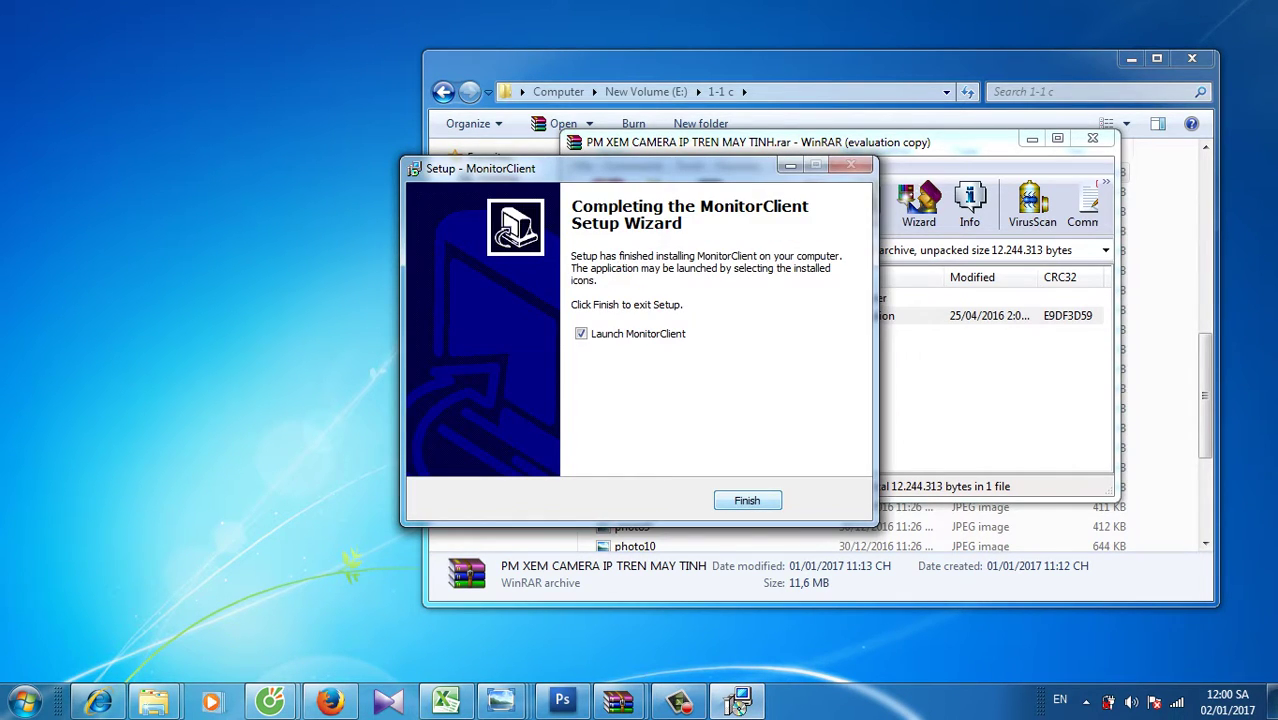
key(Return)
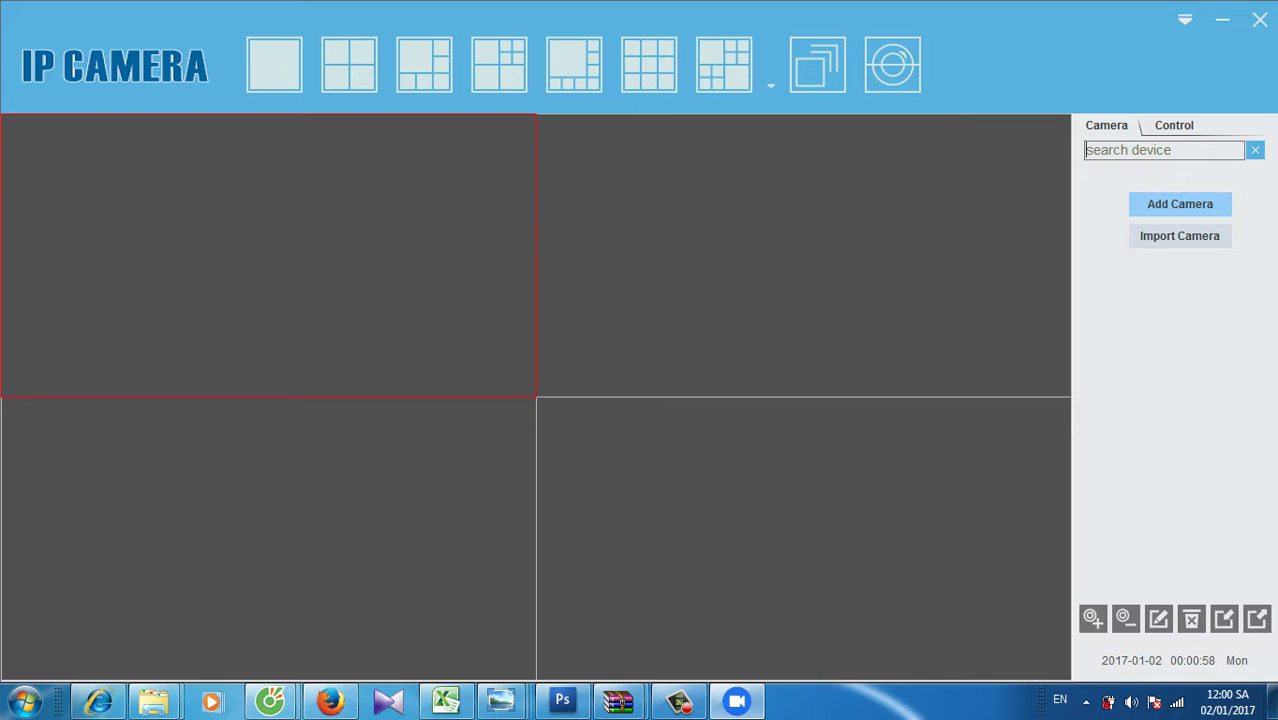
Open the Camera Information dialog, whose device search lists the WIFICAM camera.
click(1180, 204)
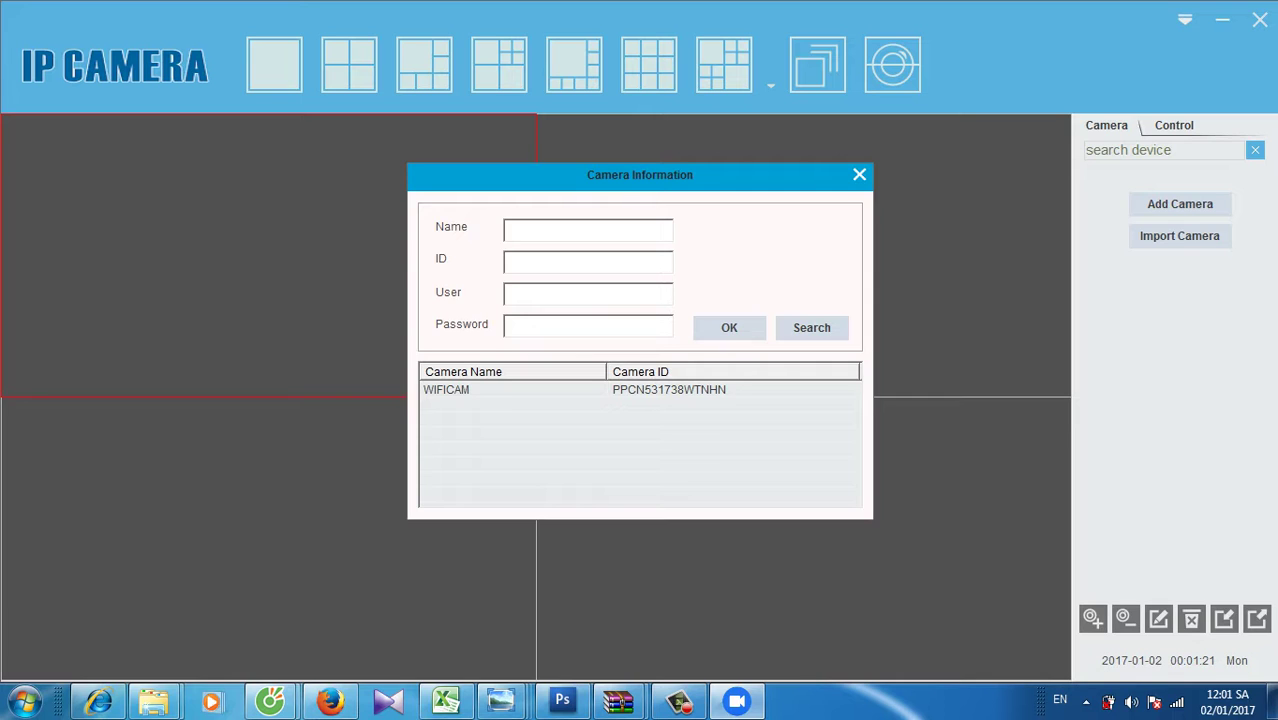
Add the WIFICAM search result as camera thu1 with its password.
click(500, 389)
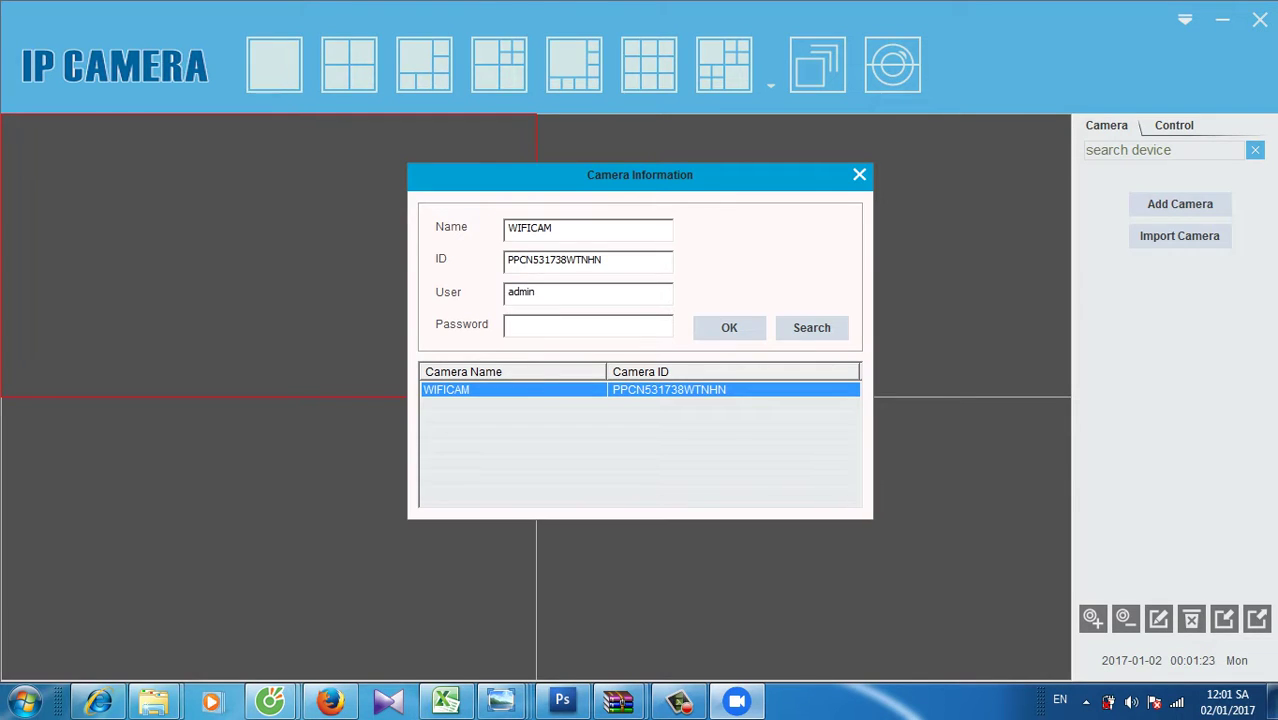
key(Tab)
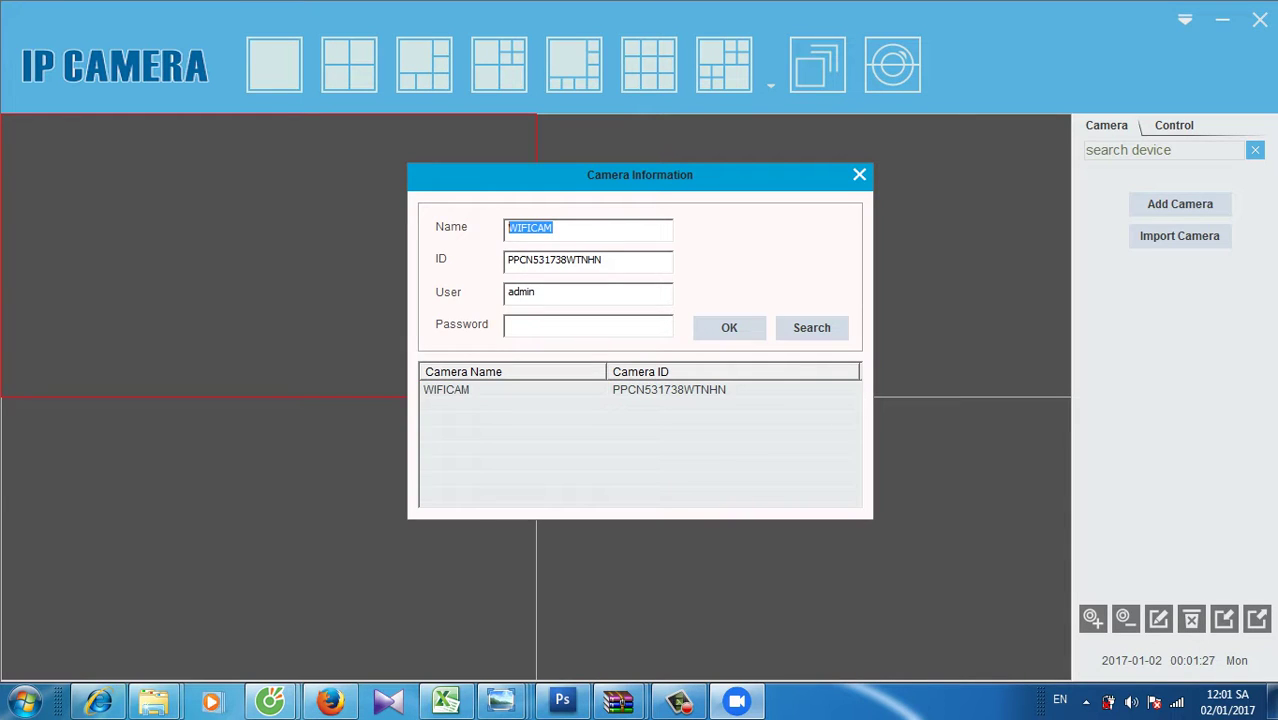
text(thu1)
text(88888)
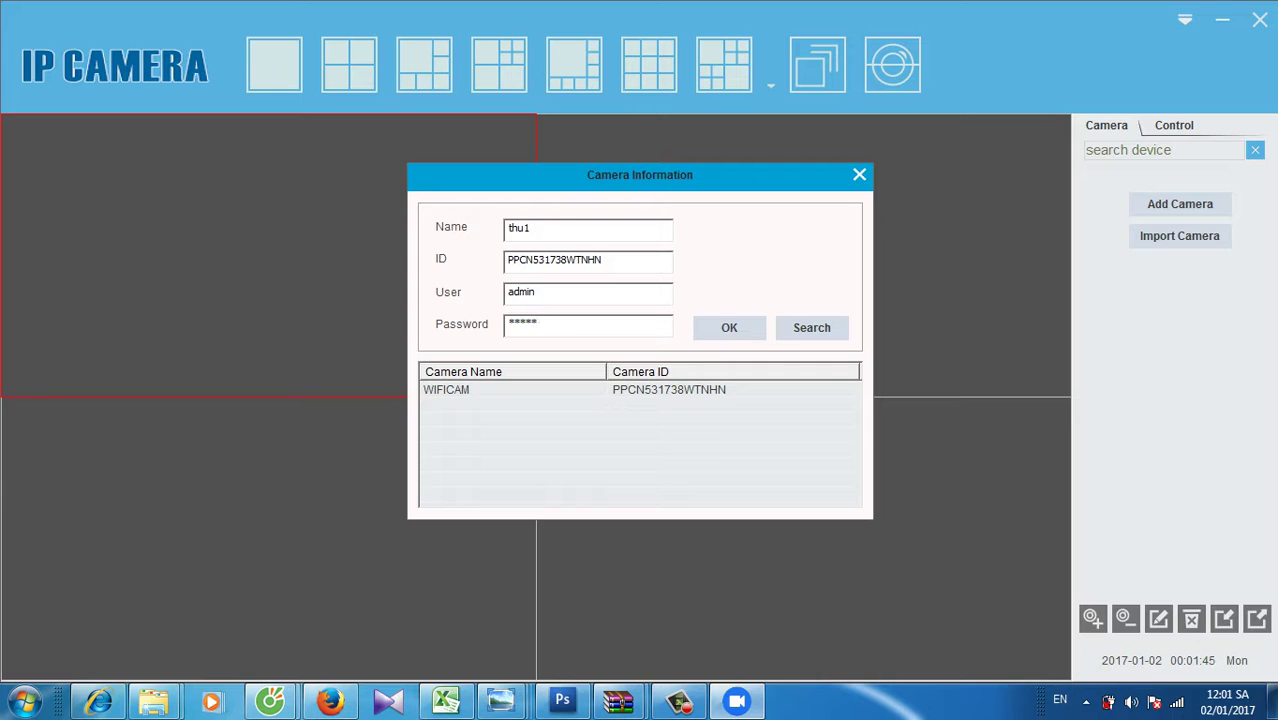
key(Return)
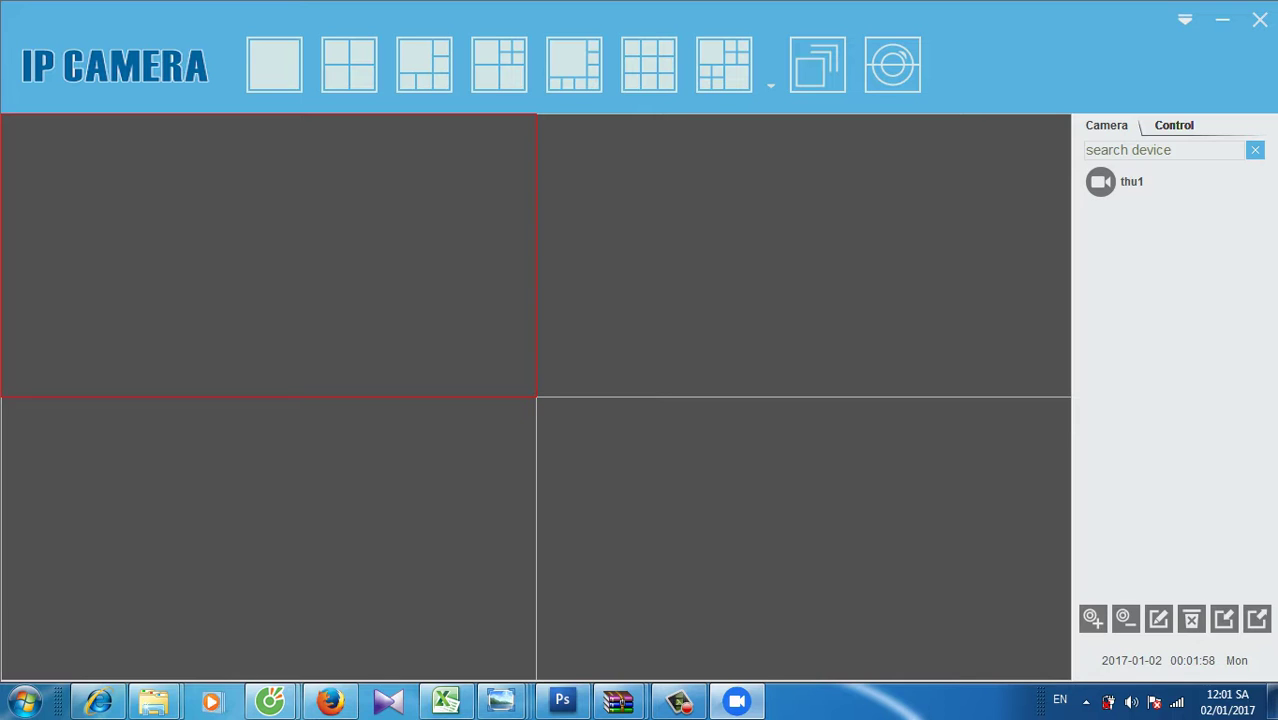
Start thu1's live feed, try several grid layouts, and settle on a single full-size pane.
double_click(1131, 181)
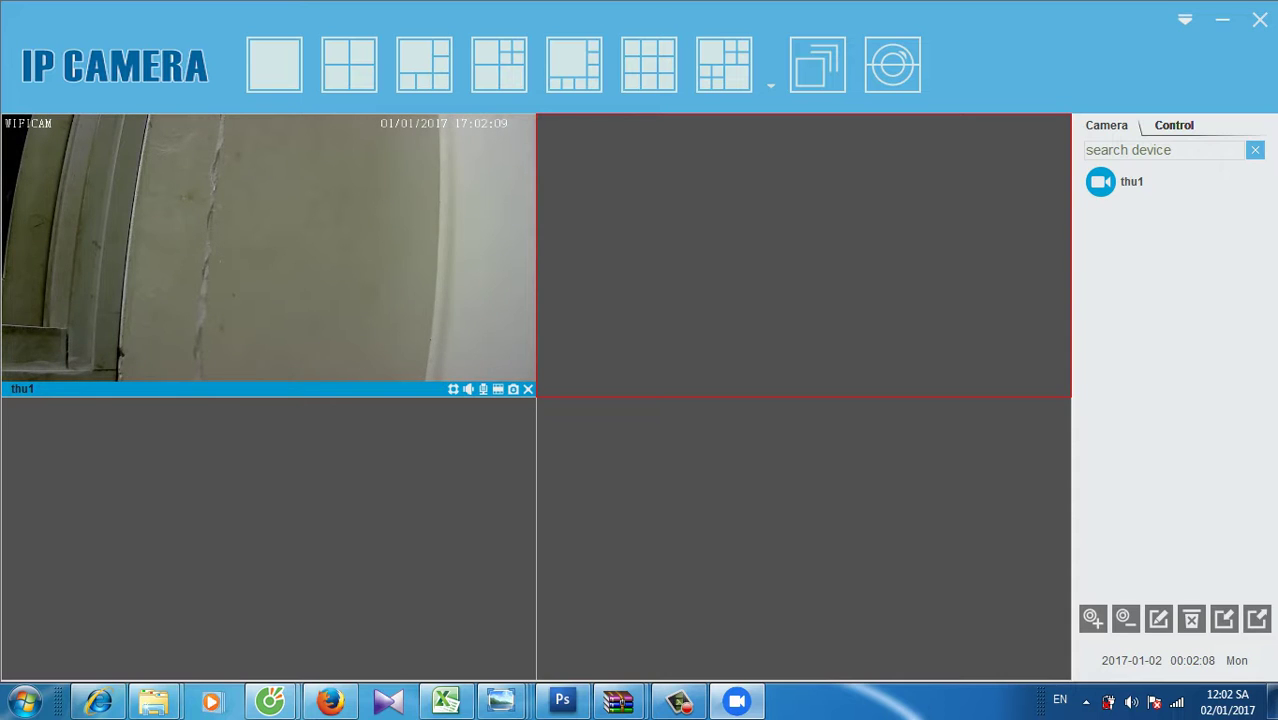
click(724, 65)
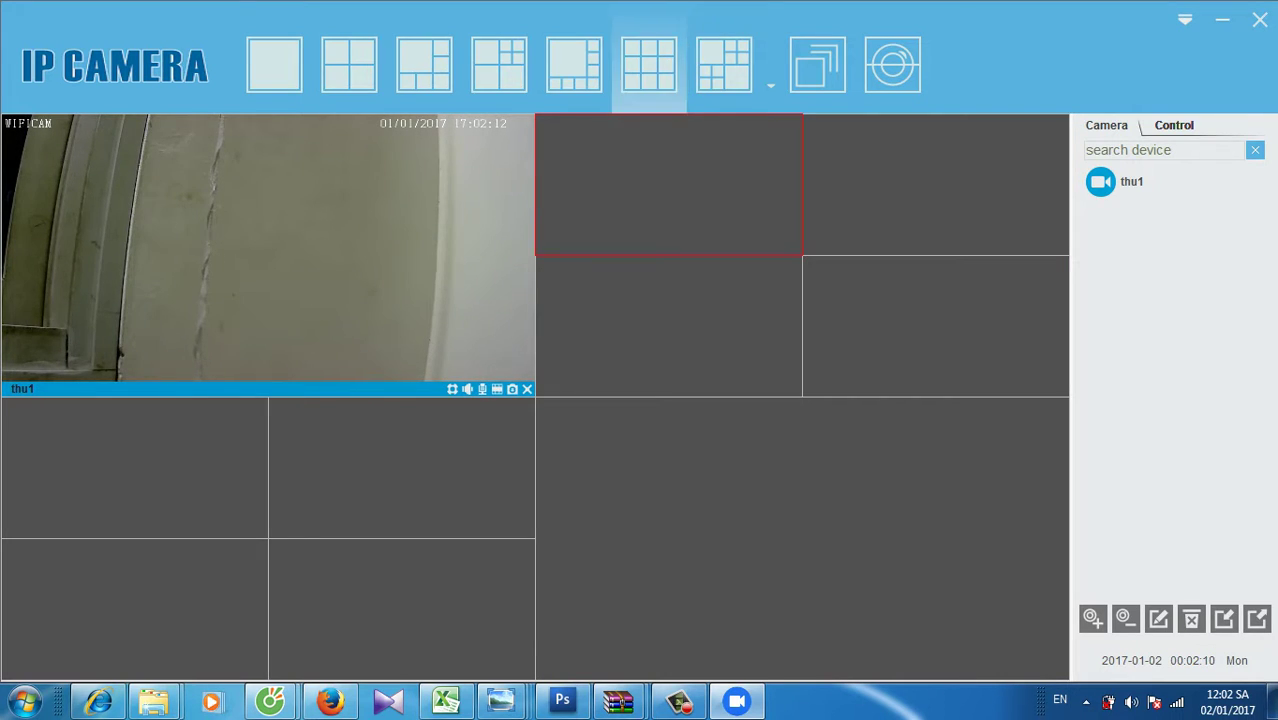
click(649, 65)
click(770, 86)
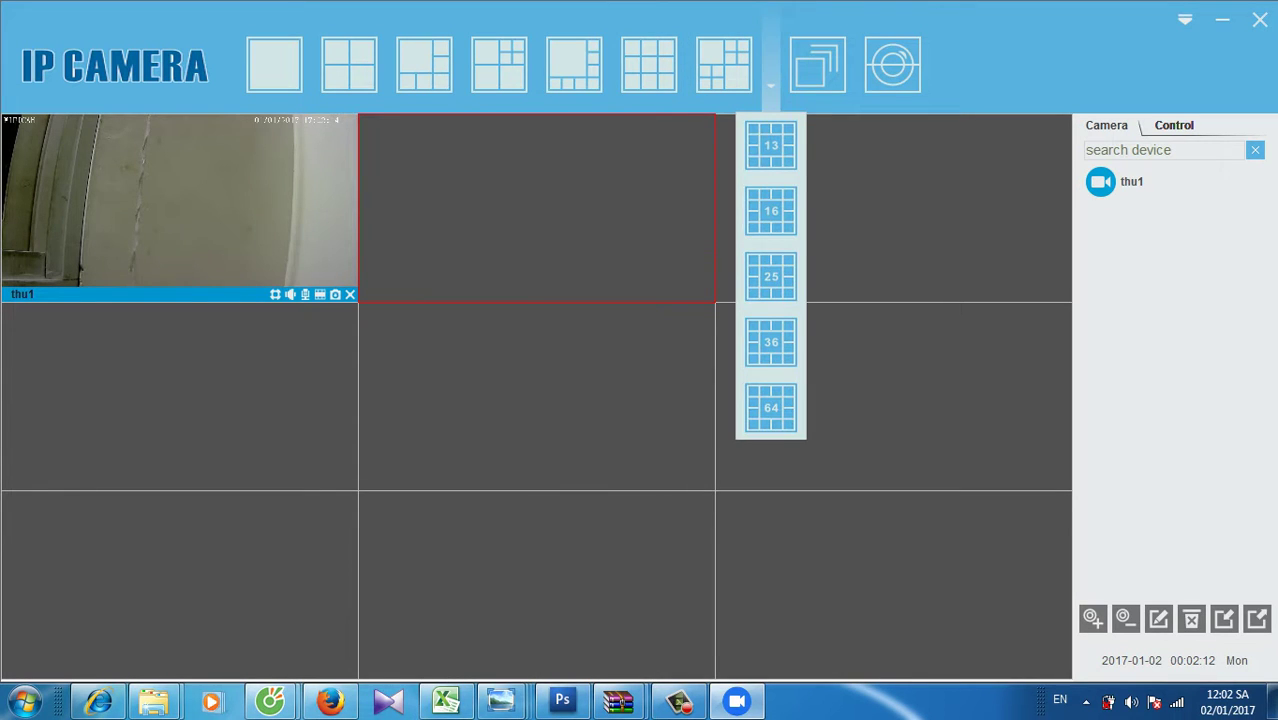
click(770, 407)
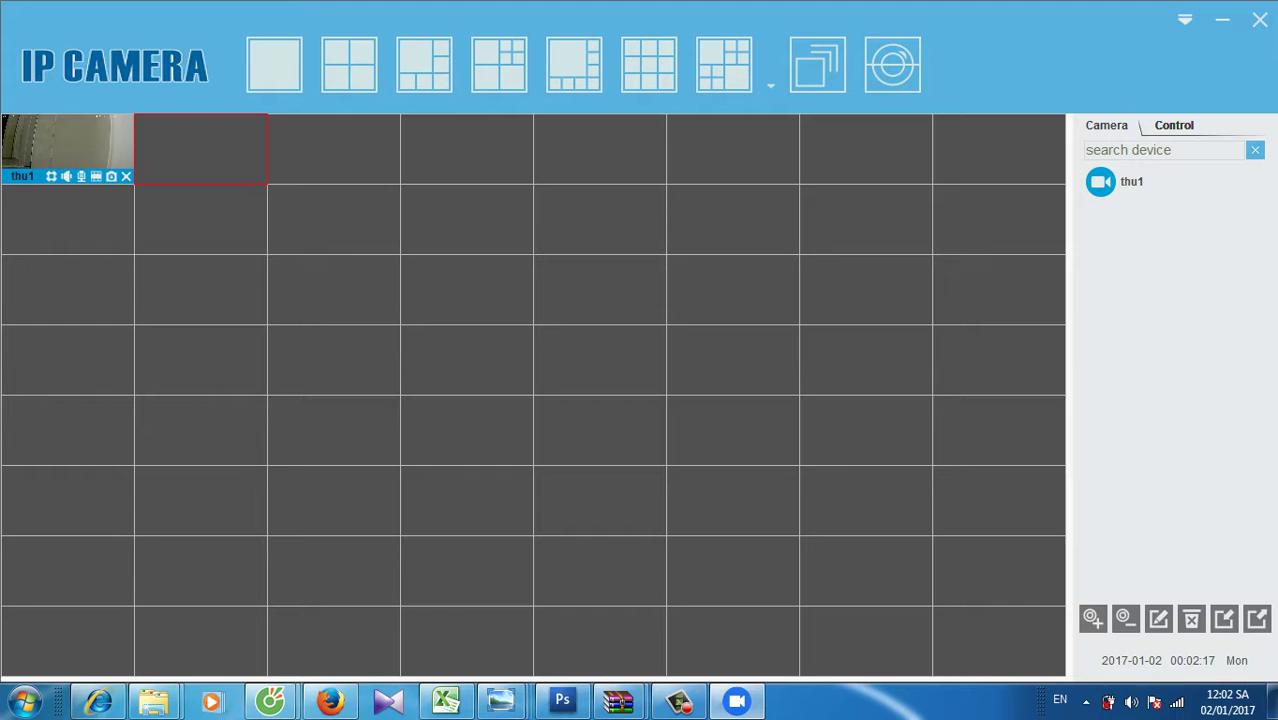
click(349, 64)
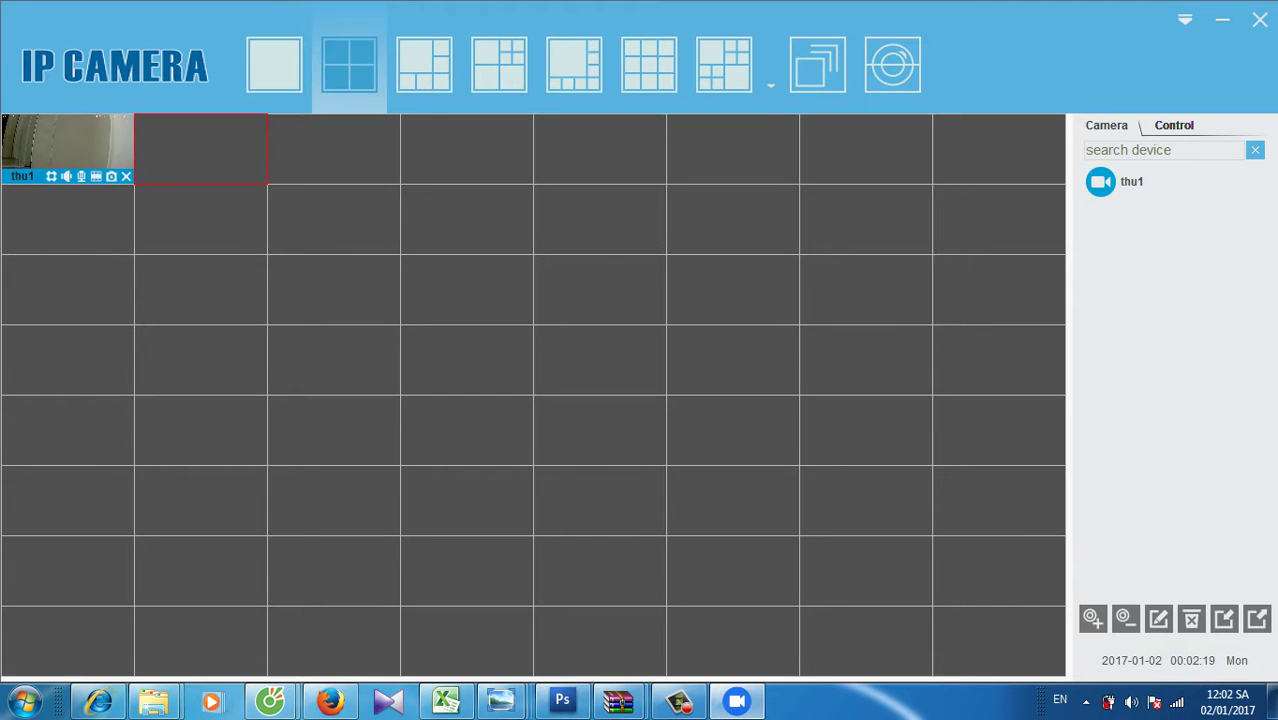
click(274, 64)
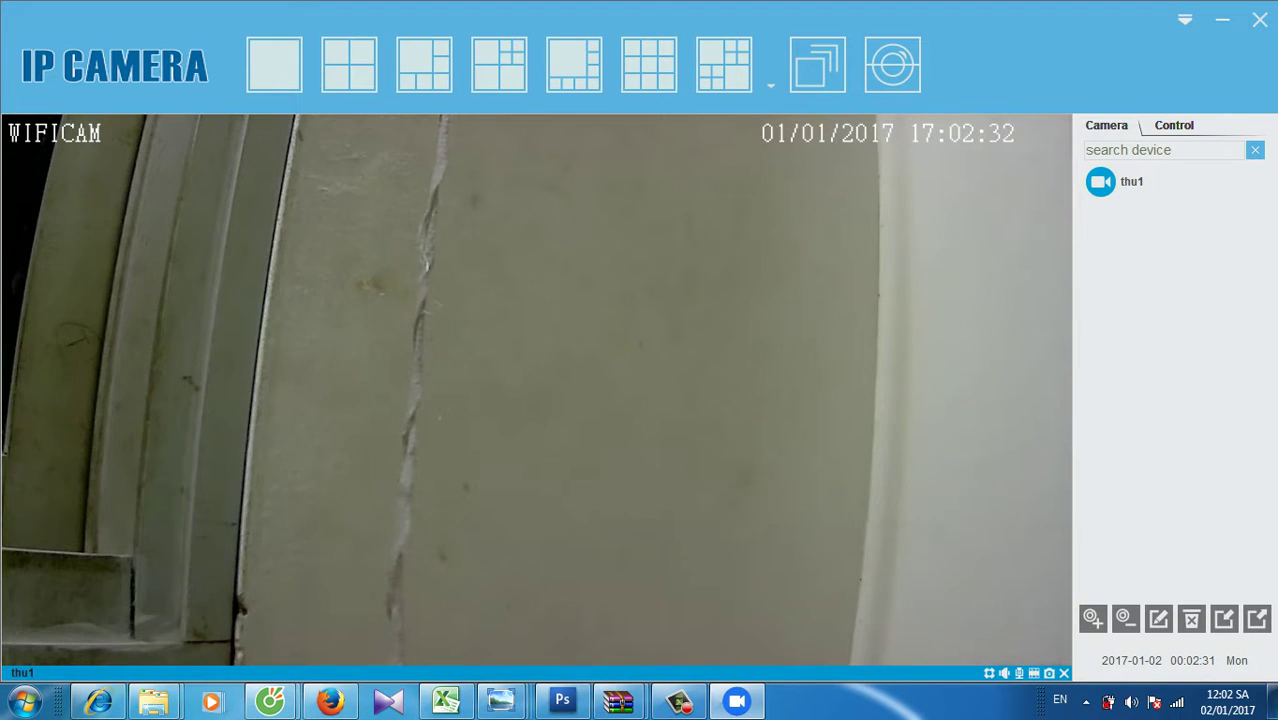
click(1173, 125)
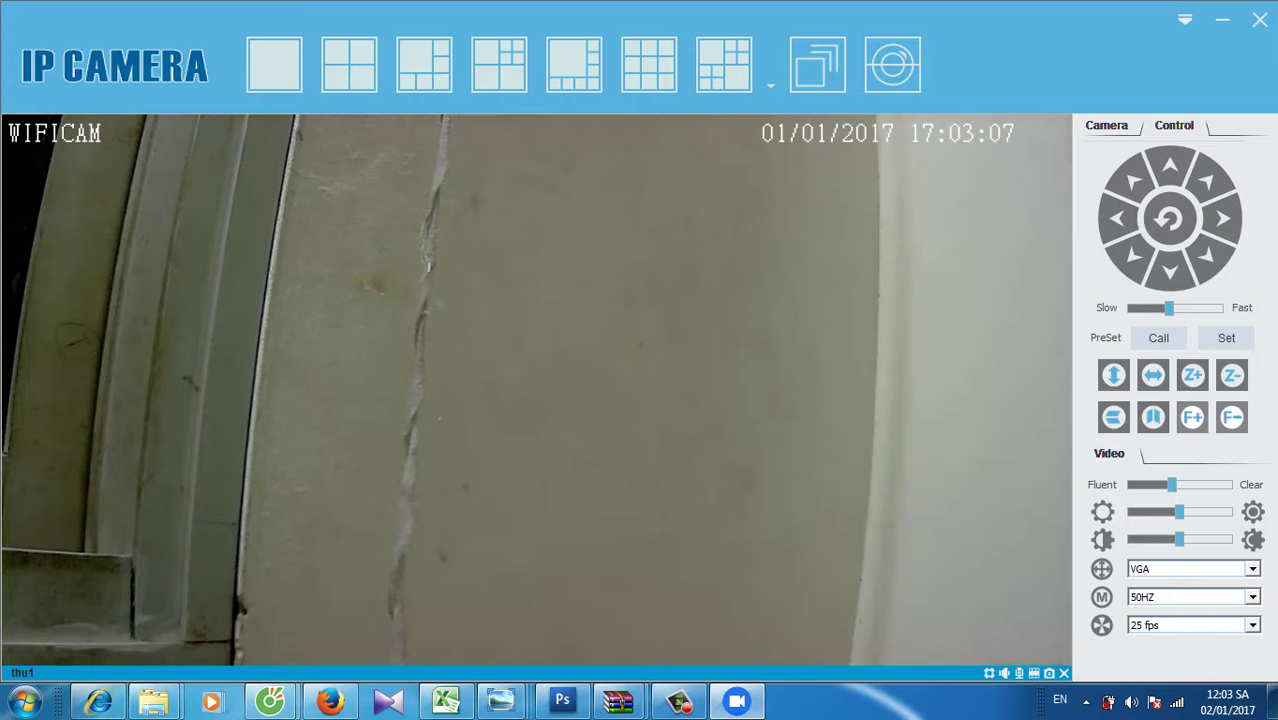
click(1106, 125)
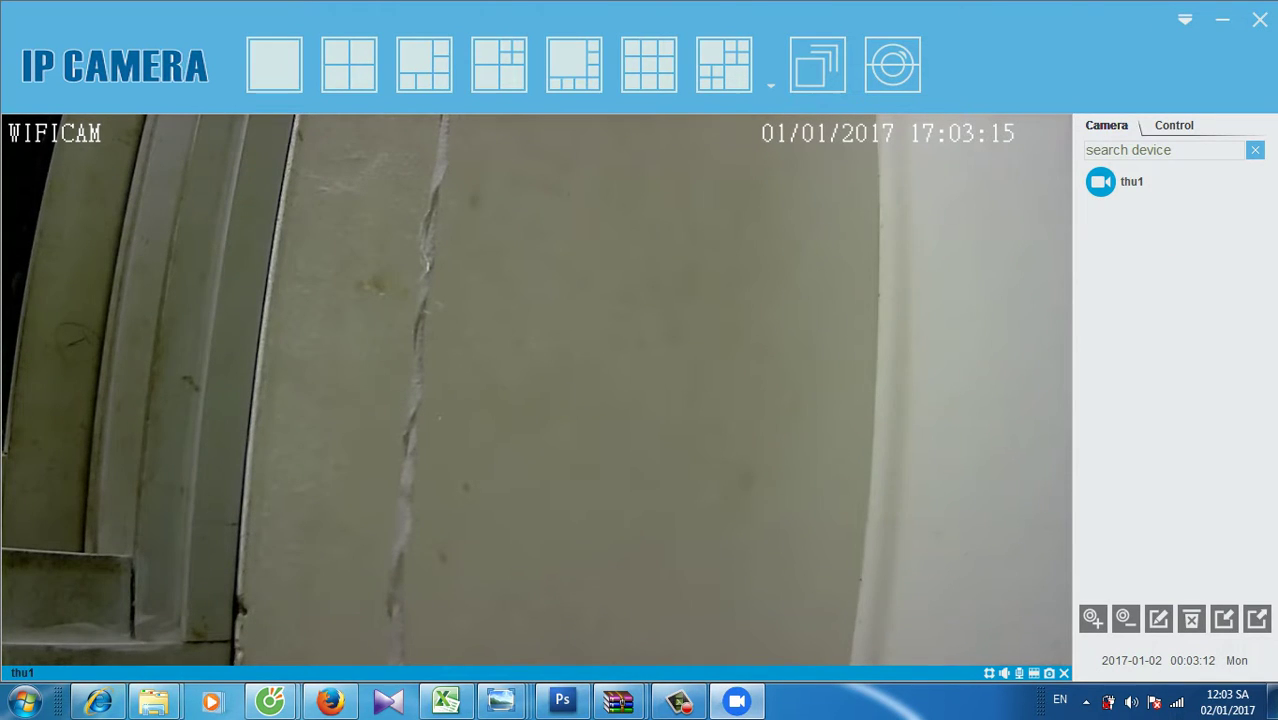
right_click(735, 277)
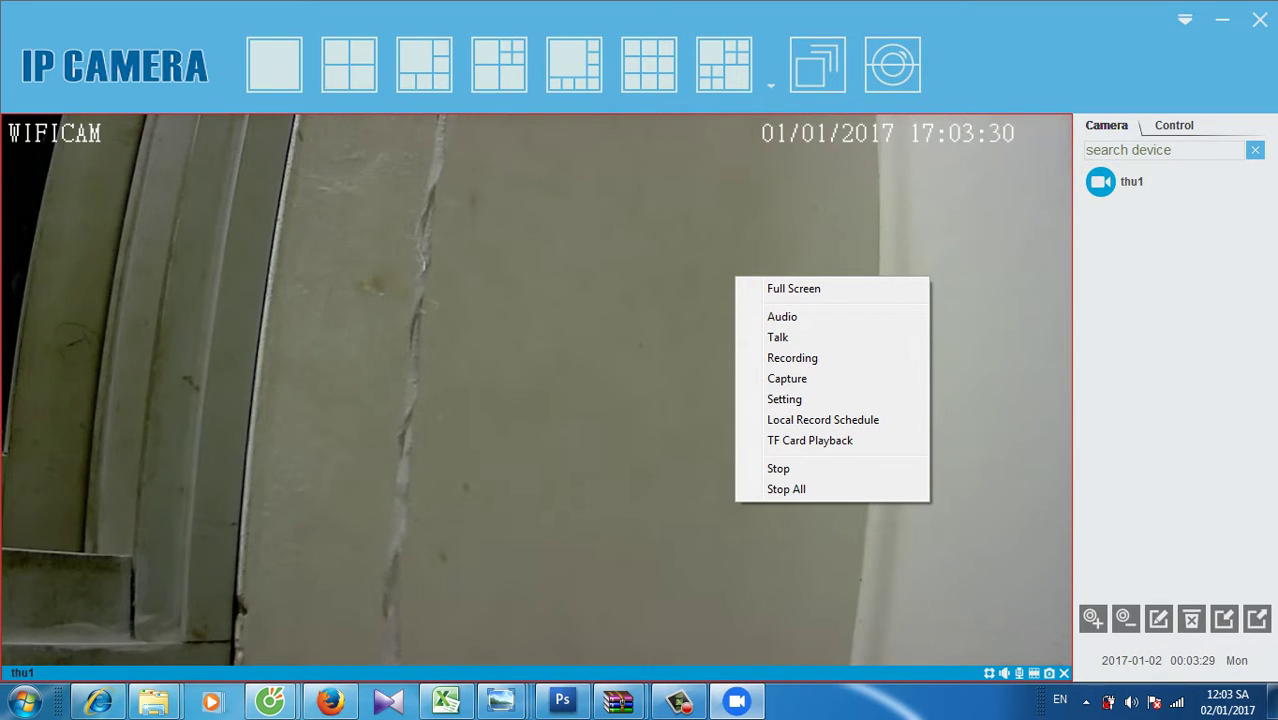
click(795, 288)
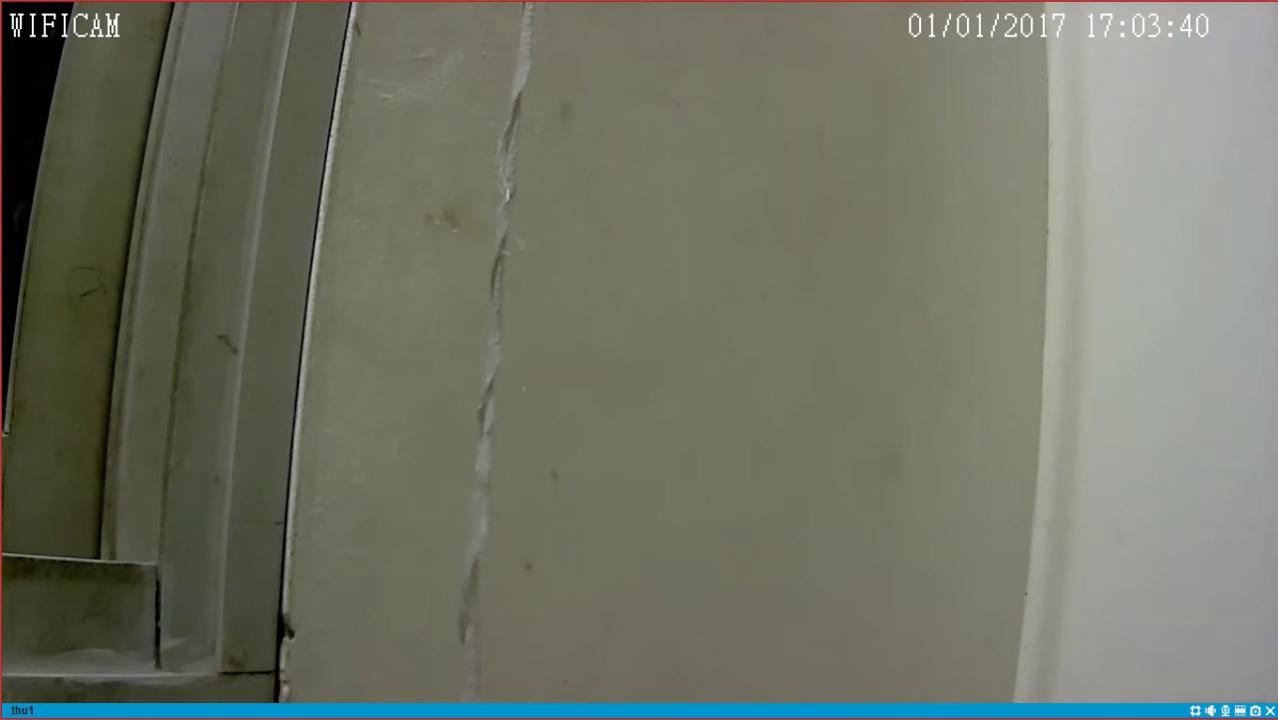
right_click(747, 282)
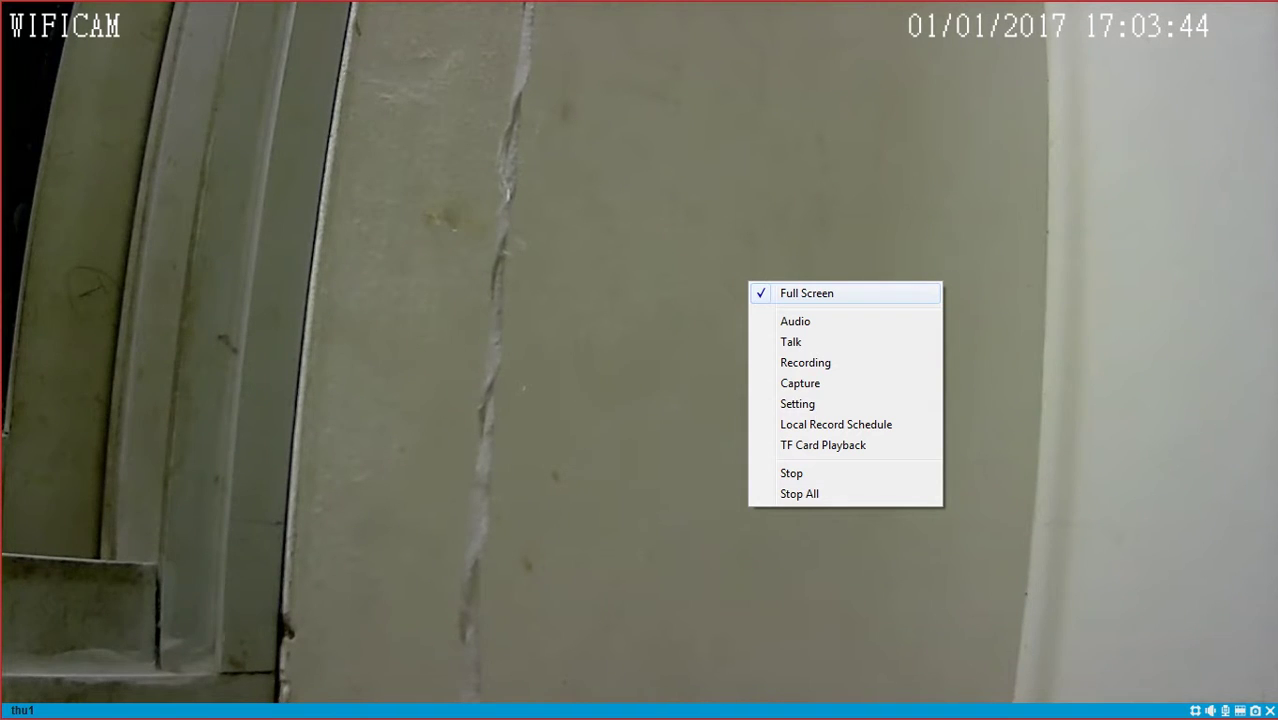
click(806, 293)
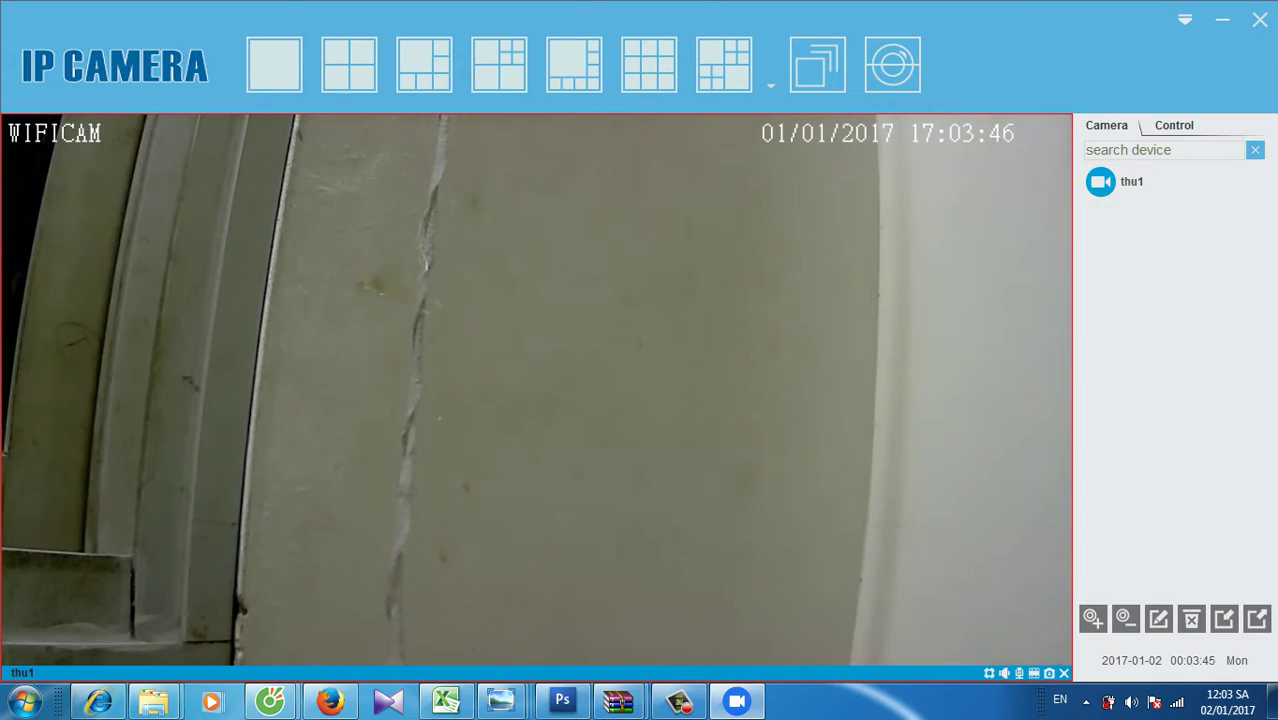
right_click(731, 279)
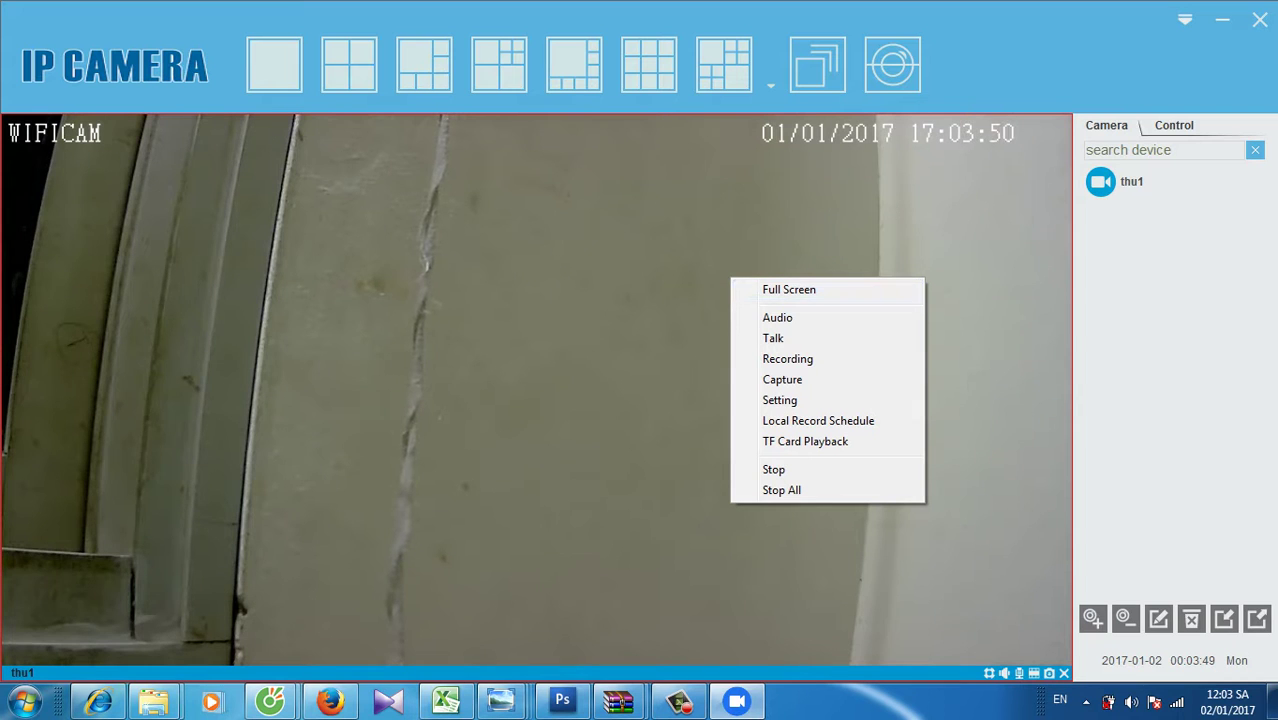
click(1130, 181)
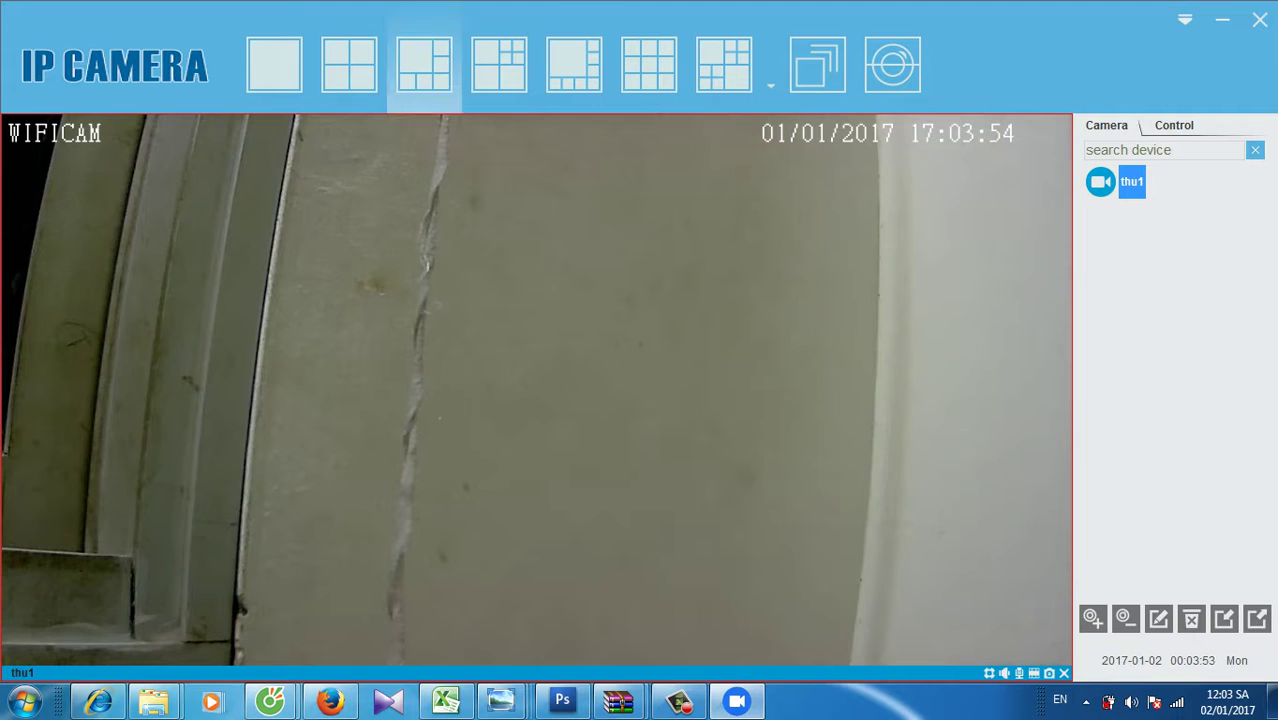
Switch to the four-pane layout and start recording thu1, ignoring both assertion errors.
click(349, 64)
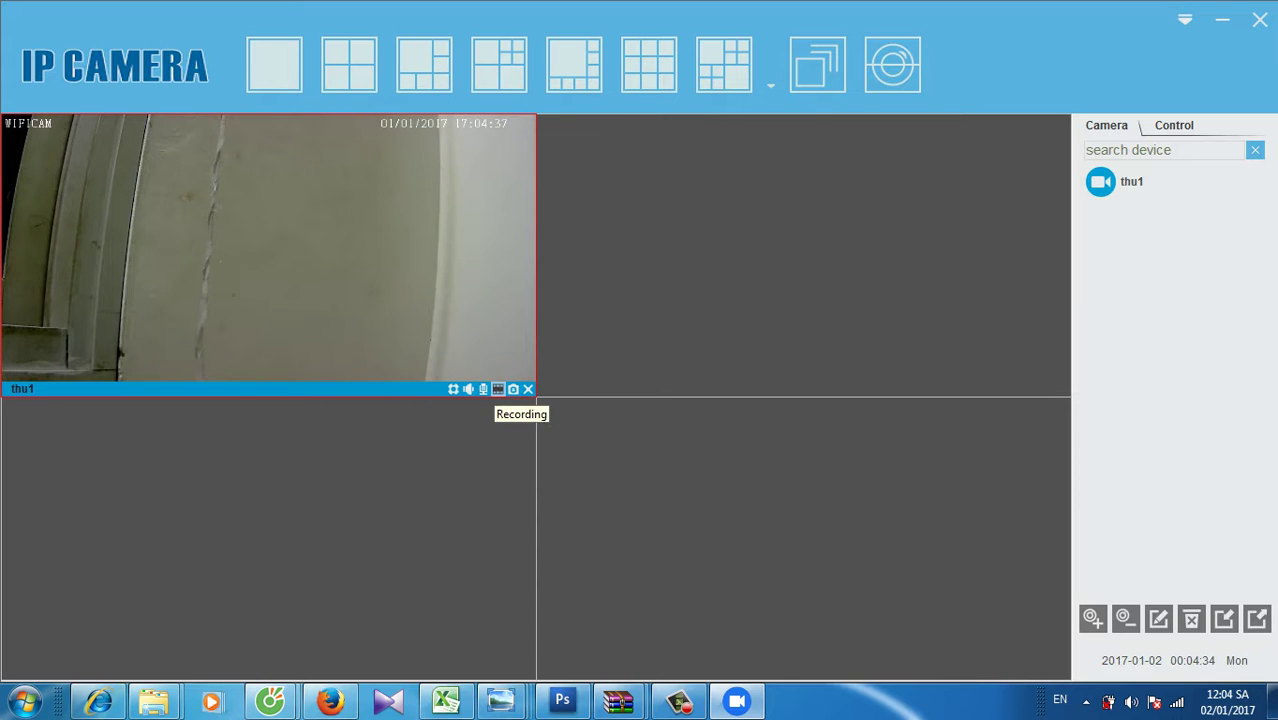
click(498, 388)
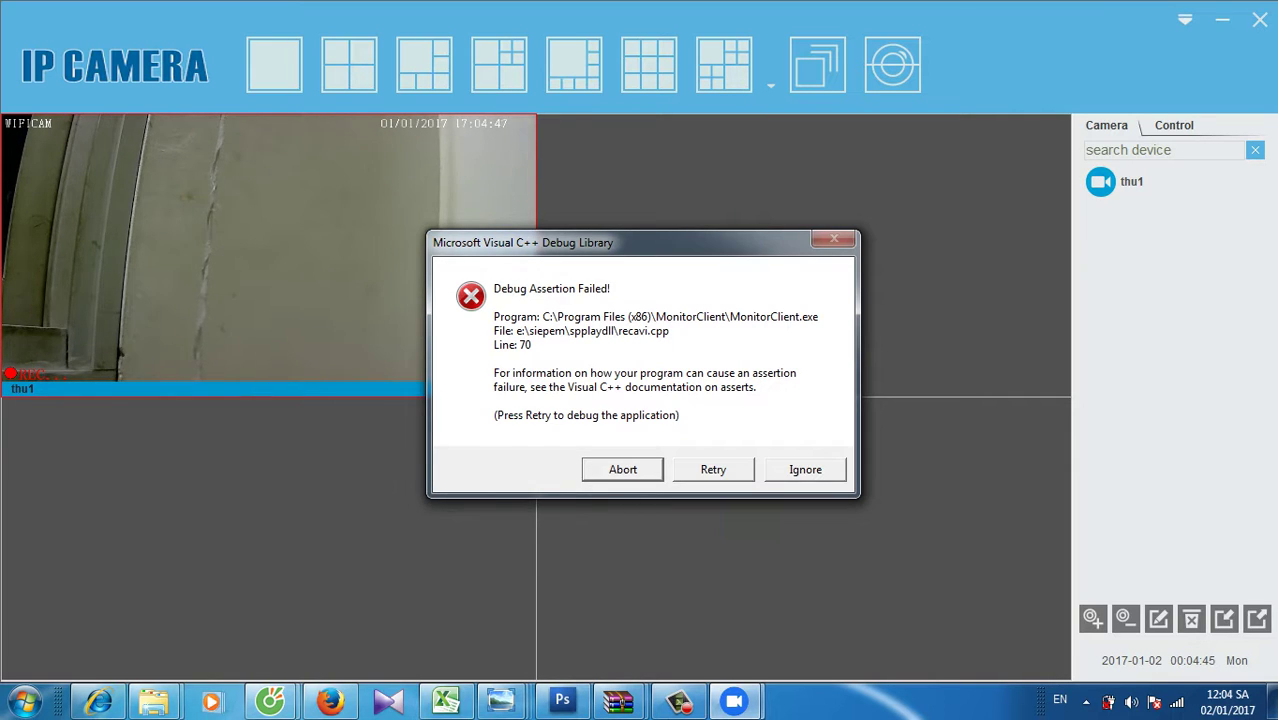
key(i)
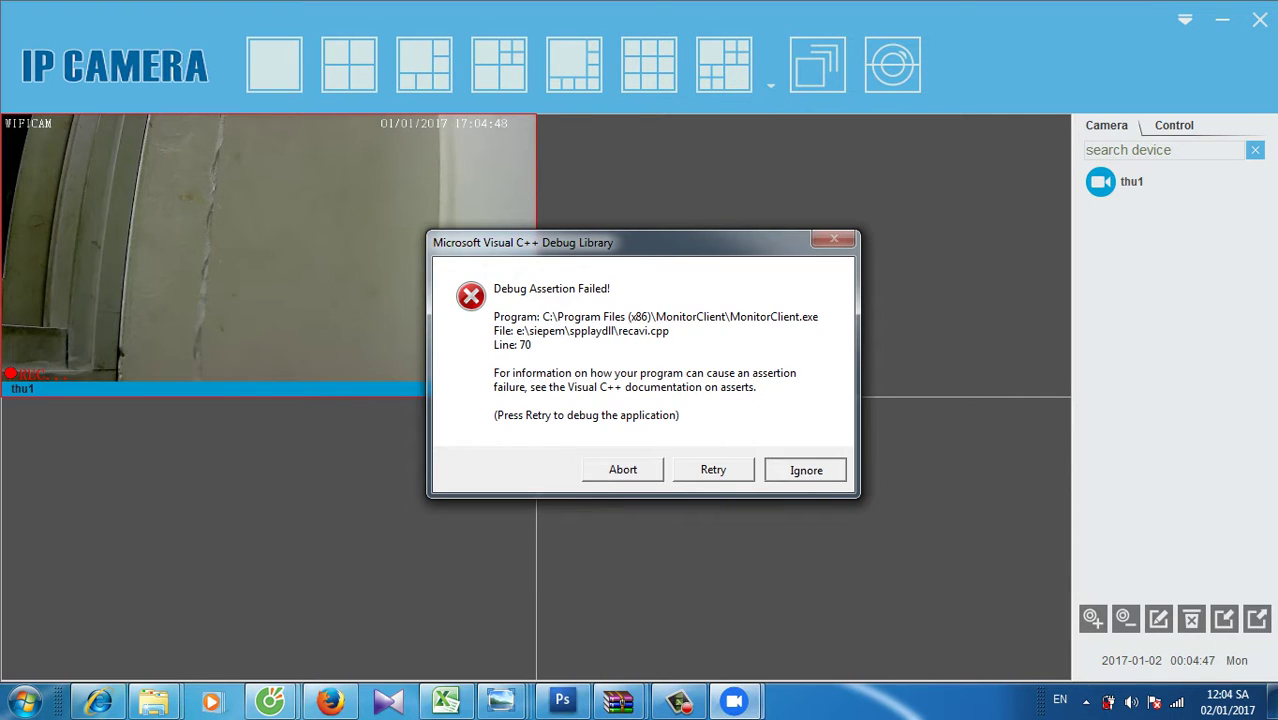
key(i)
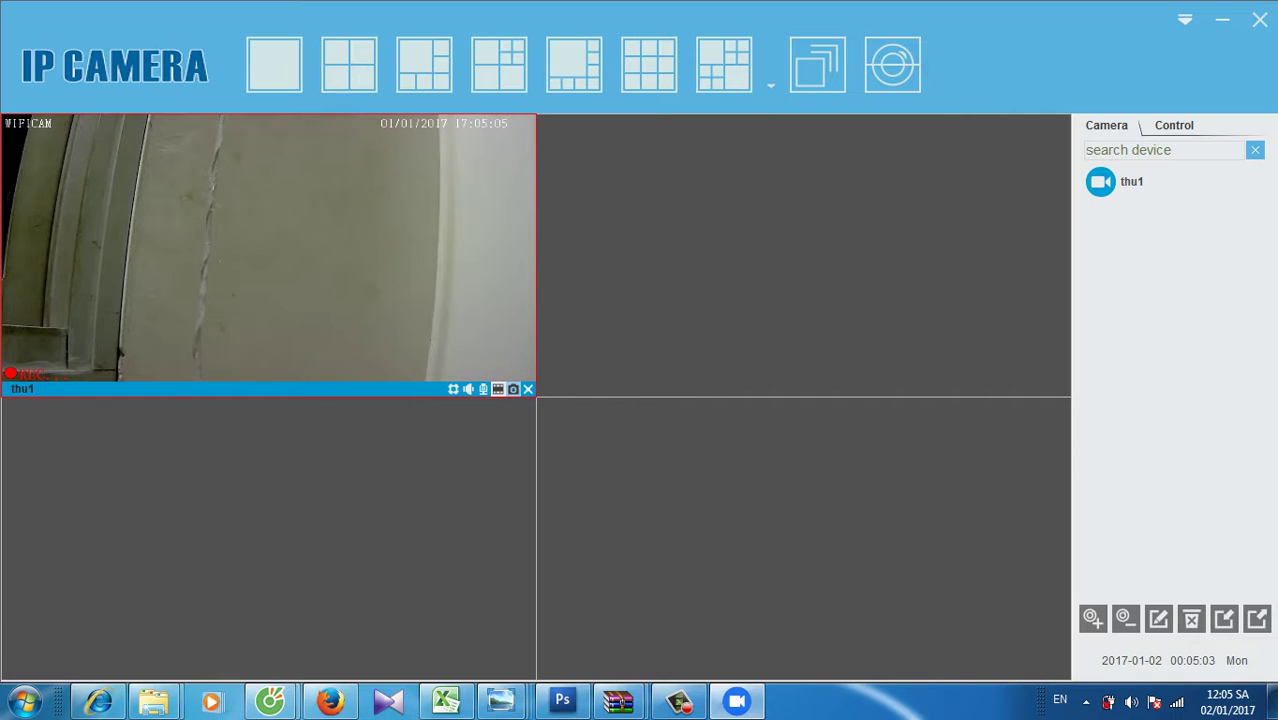
Take a snapshot of thu1's feed, stop it, and return to the single full-size view.
click(513, 389)
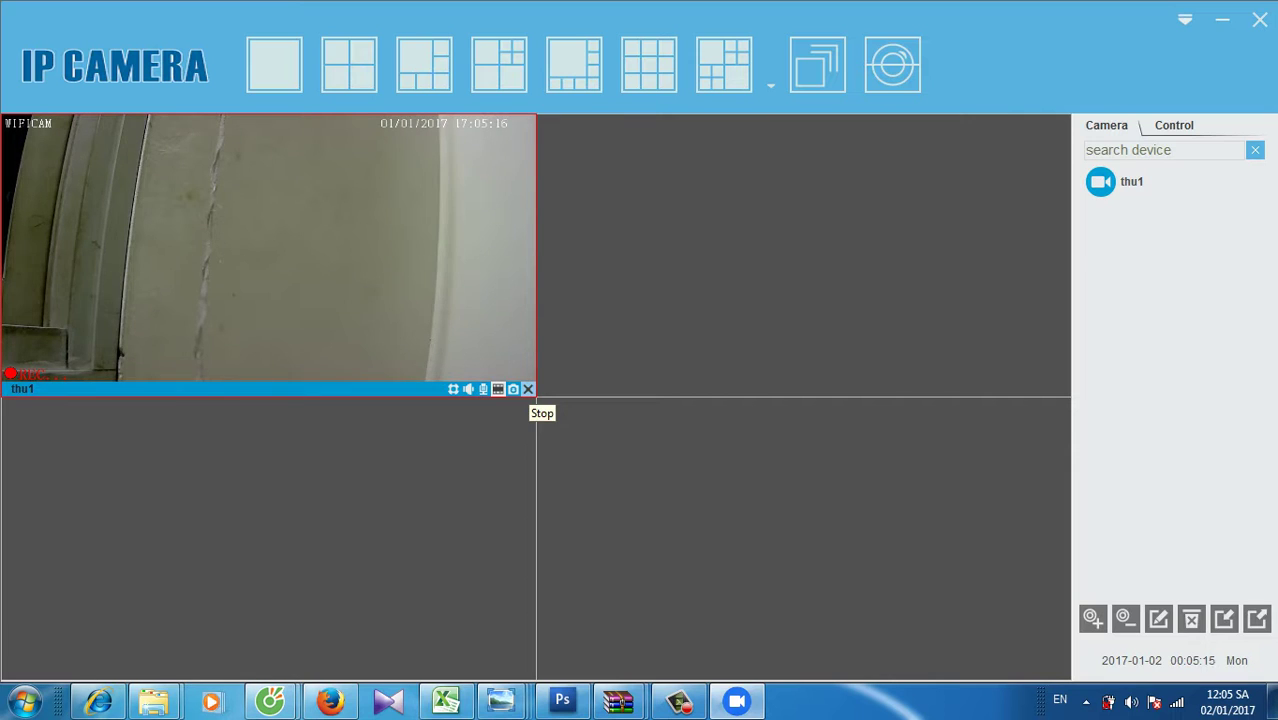
click(527, 389)
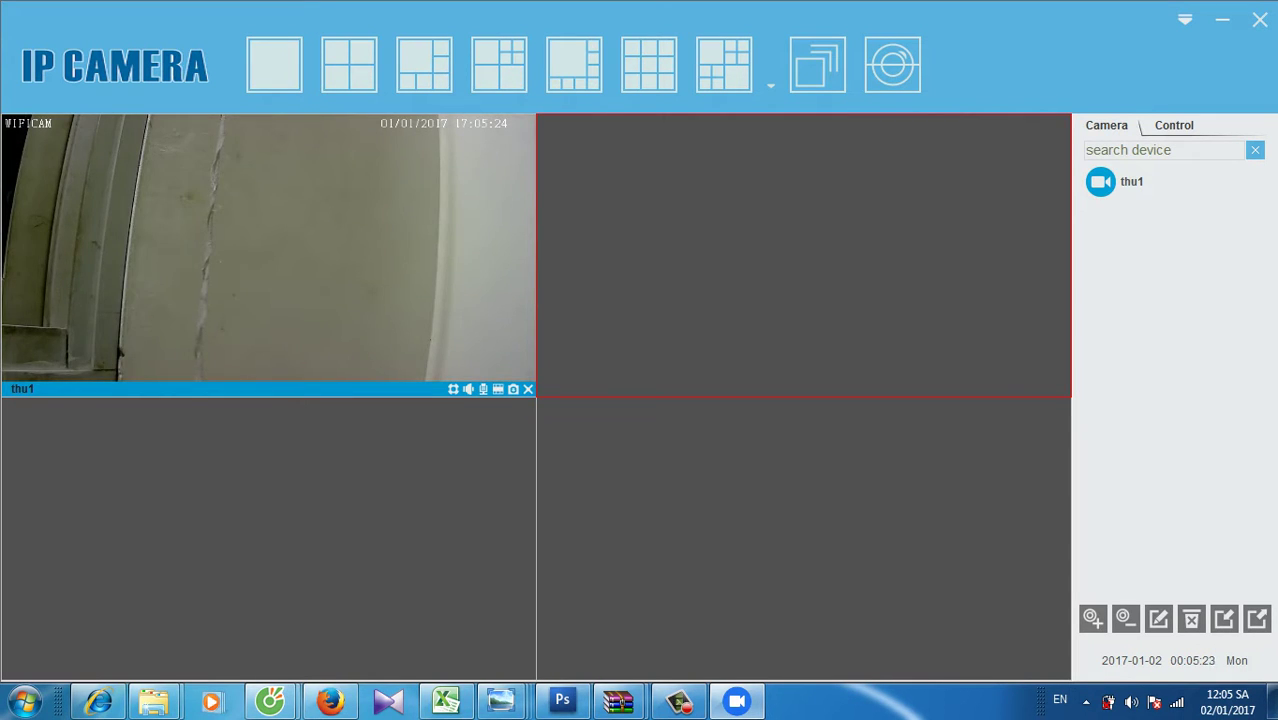
click(274, 64)
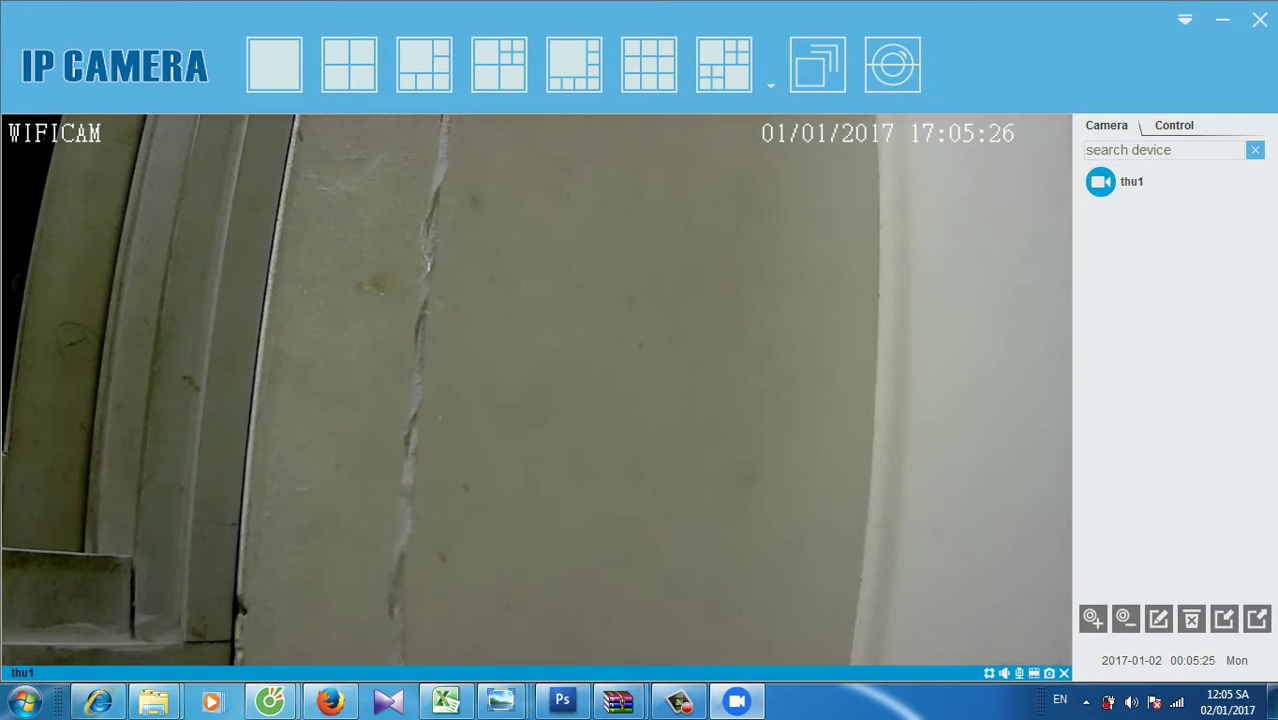
right_click(557, 357)
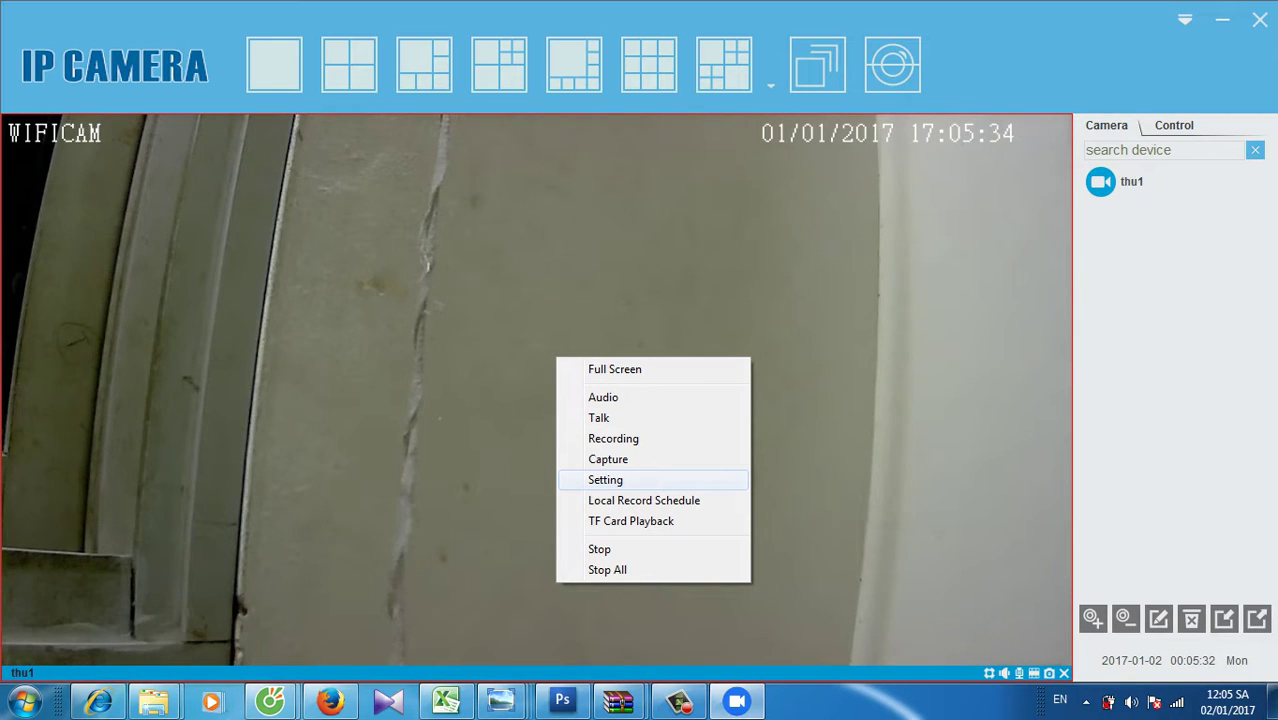
key(Return)
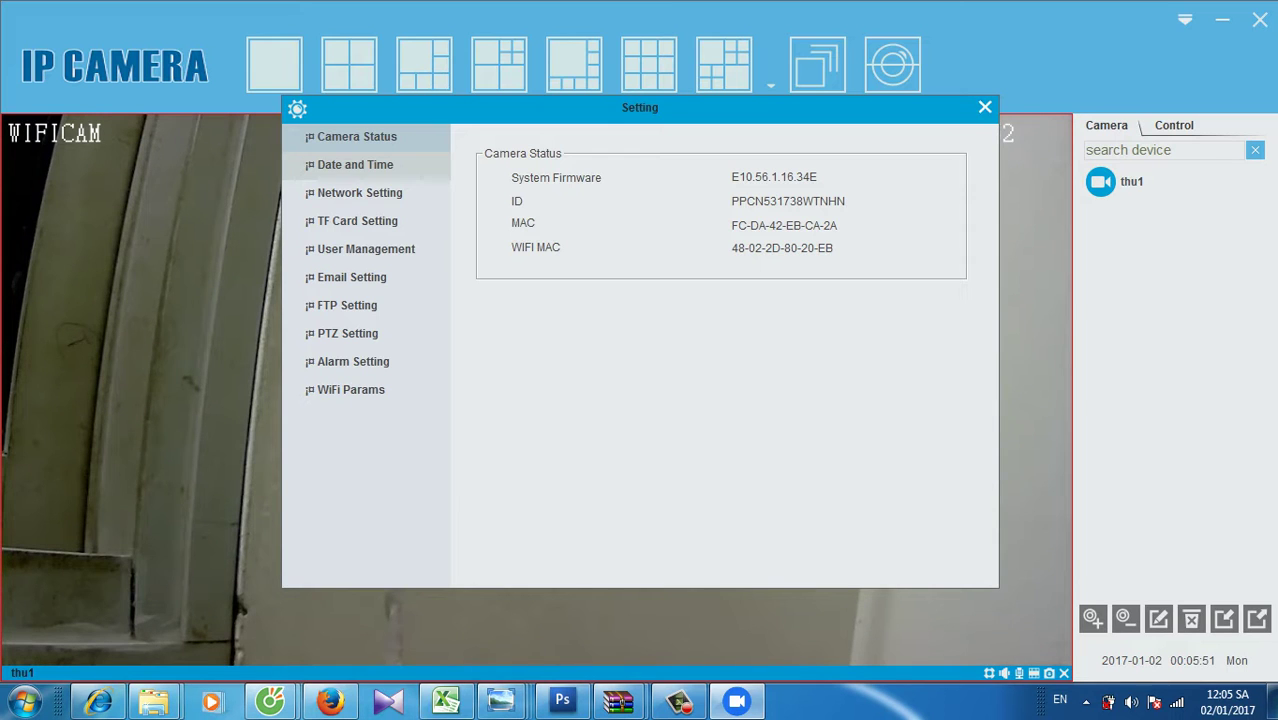
click(983, 107)
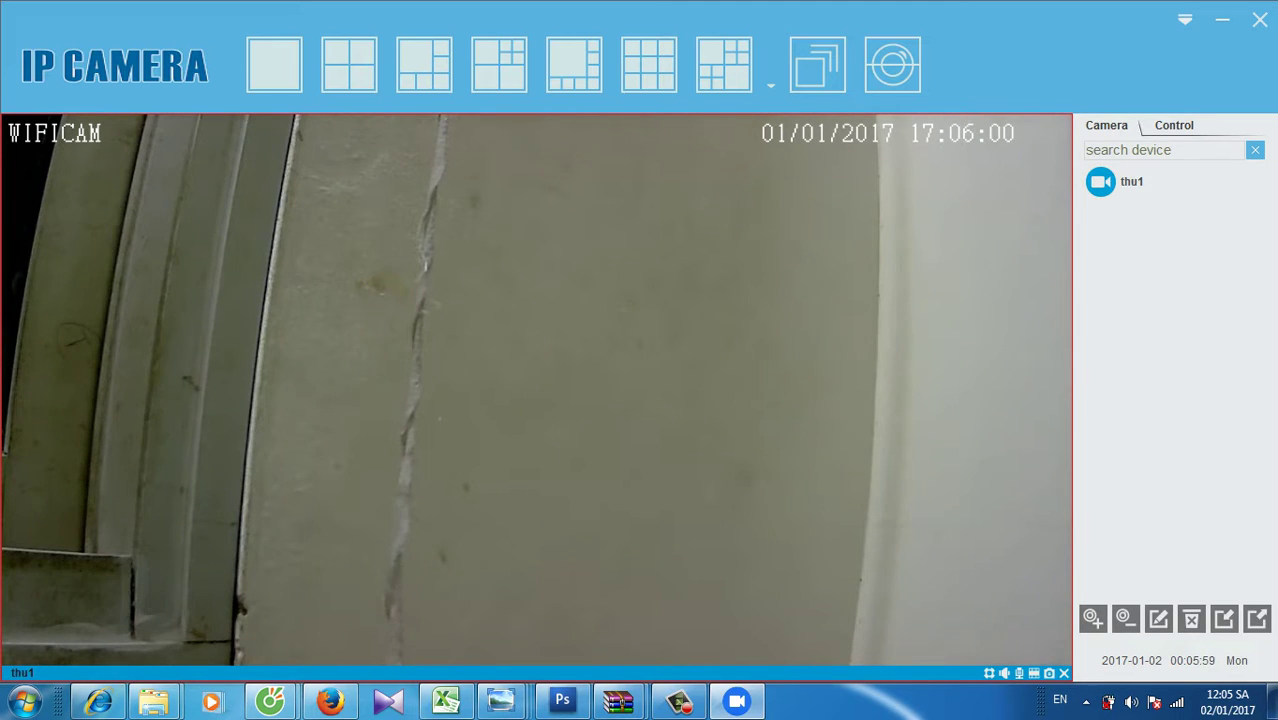
In thu1's settings, set and save the time zone GMT +07:00 Bangkok, Hanoi, Jakarta.
click(1131, 181)
right_click(668, 259)
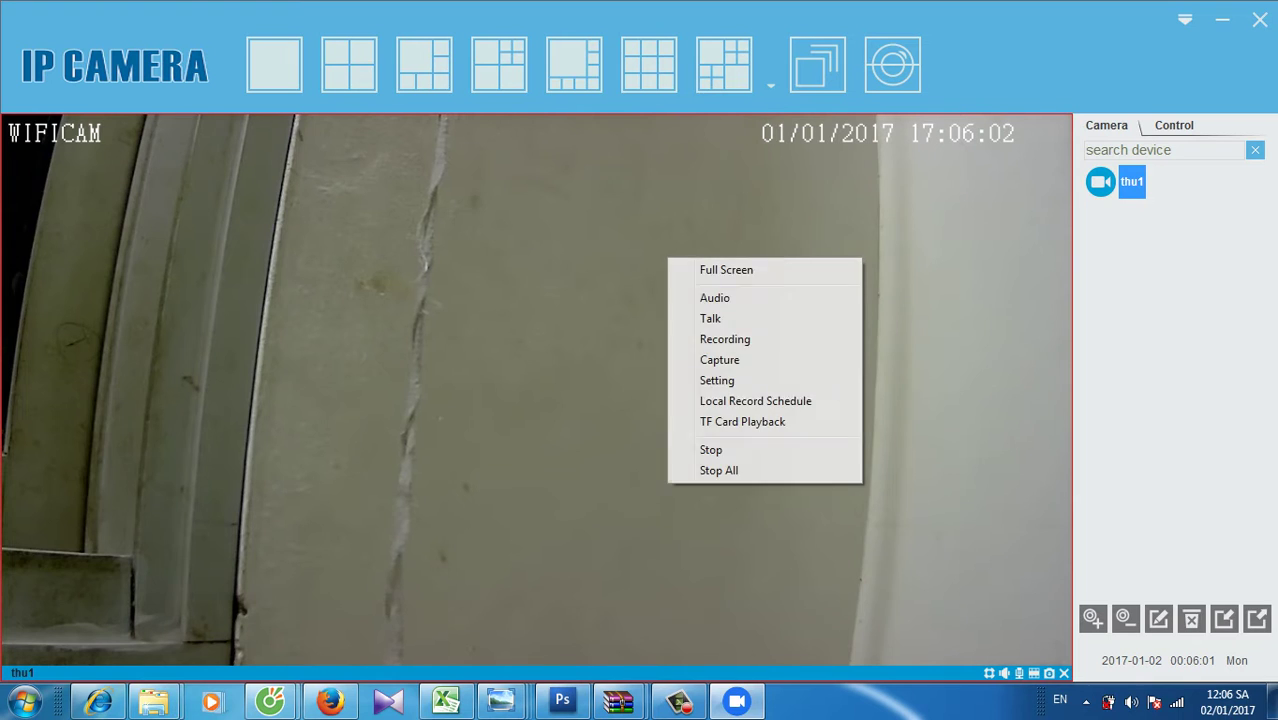
click(717, 380)
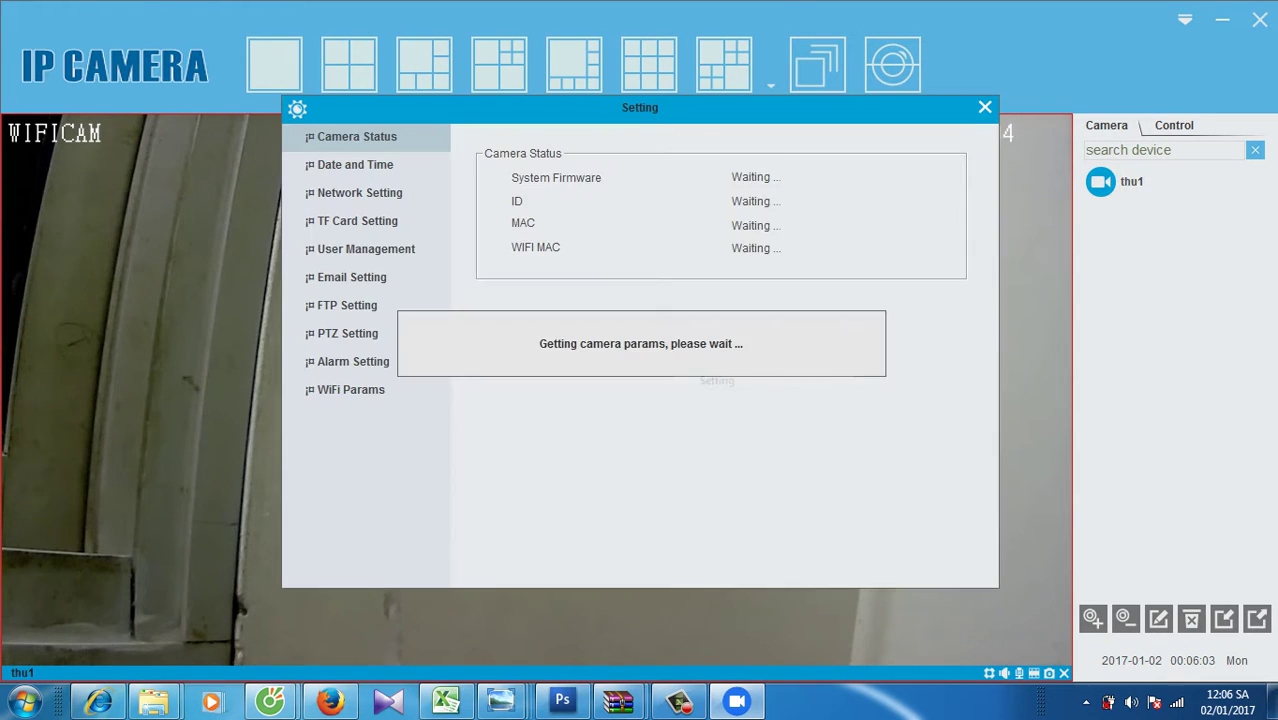
click(355, 165)
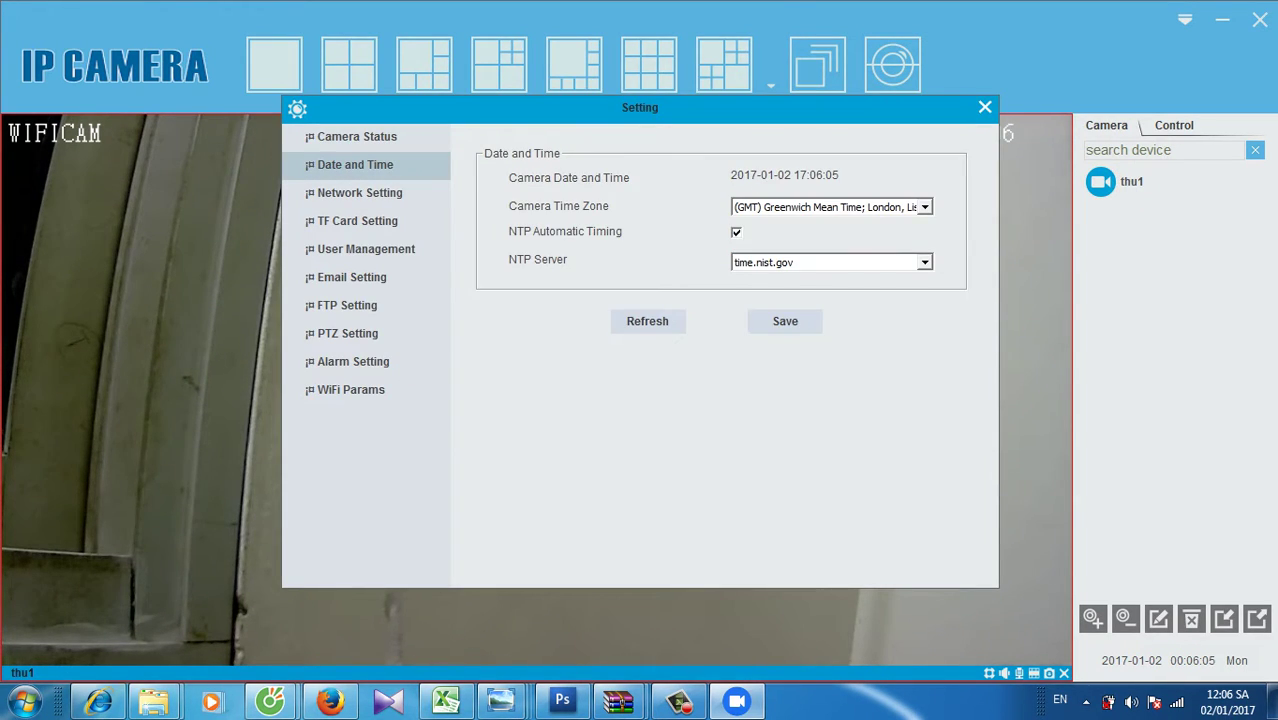
click(830, 207)
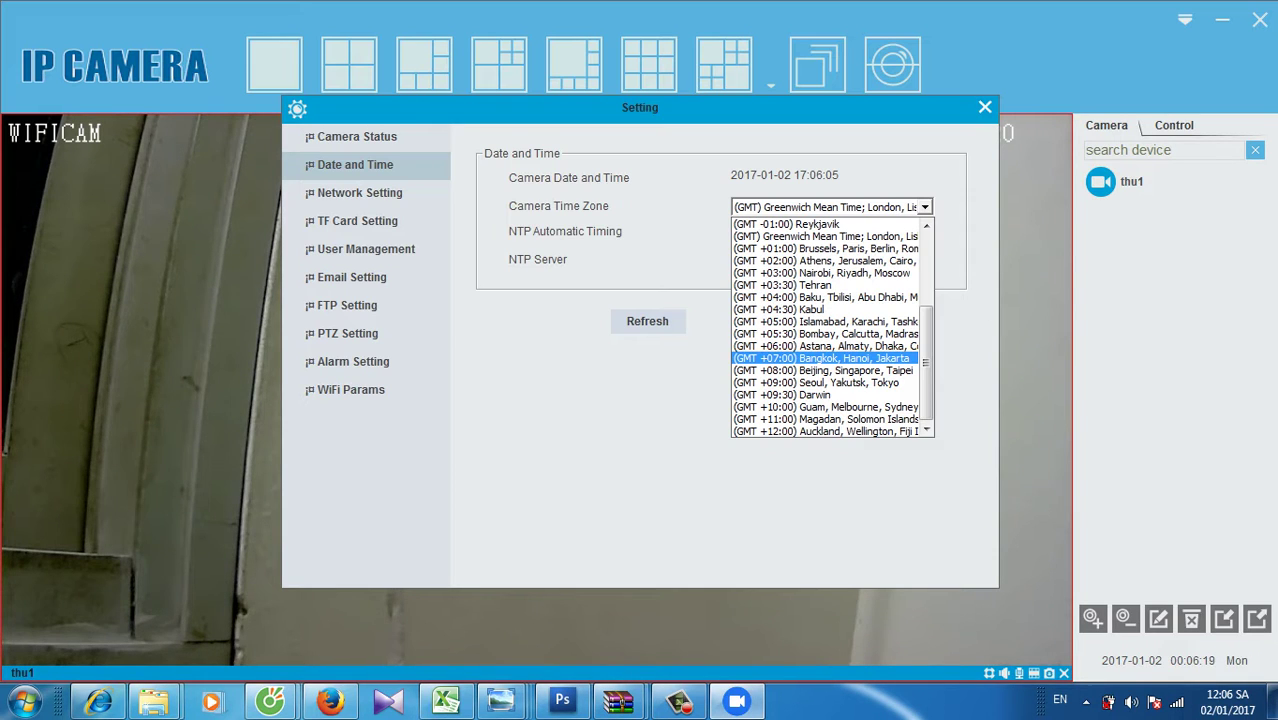
click(822, 358)
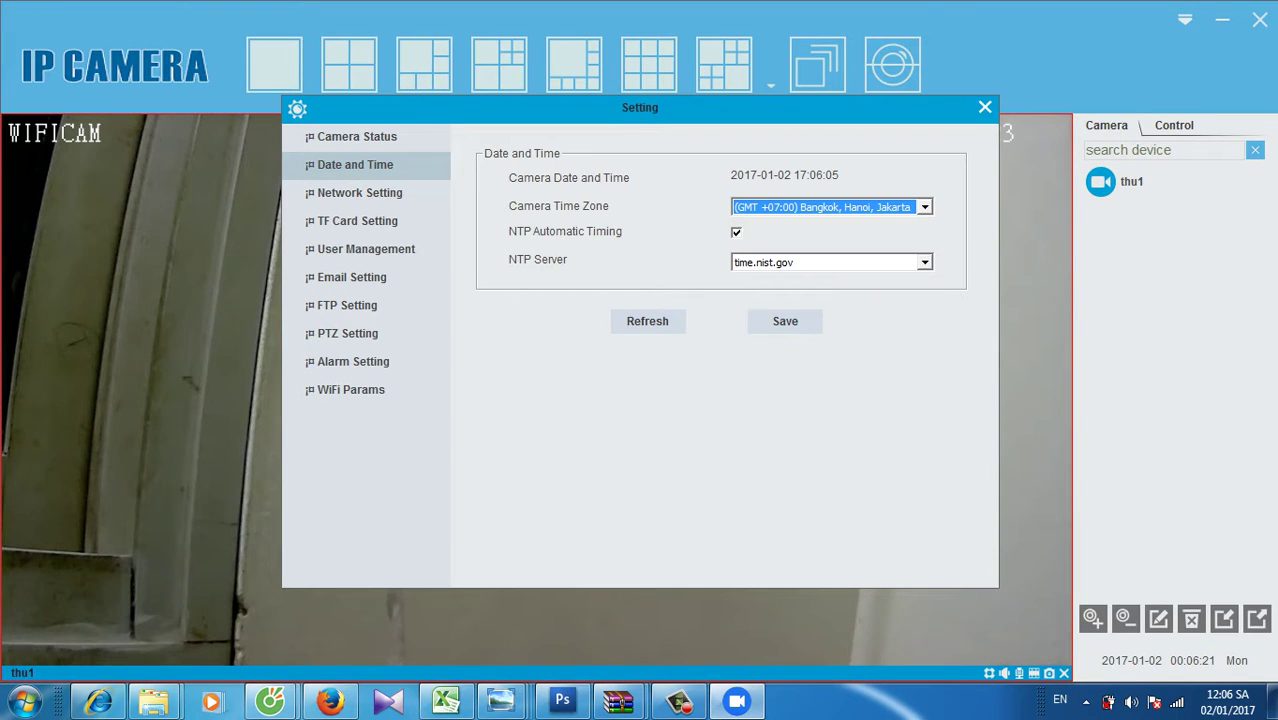
click(785, 321)
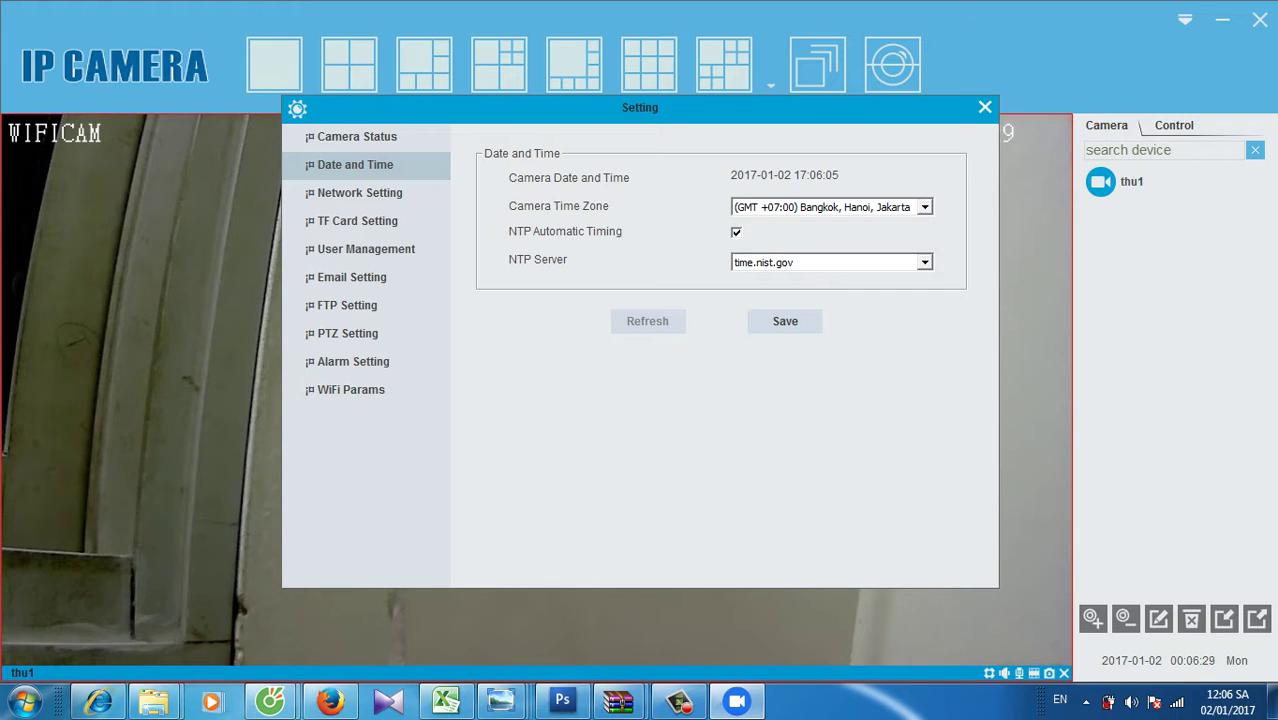
Change the NTP server to time.windows.com, save, and close the settings window.
key(alt+Down)
key(Down)
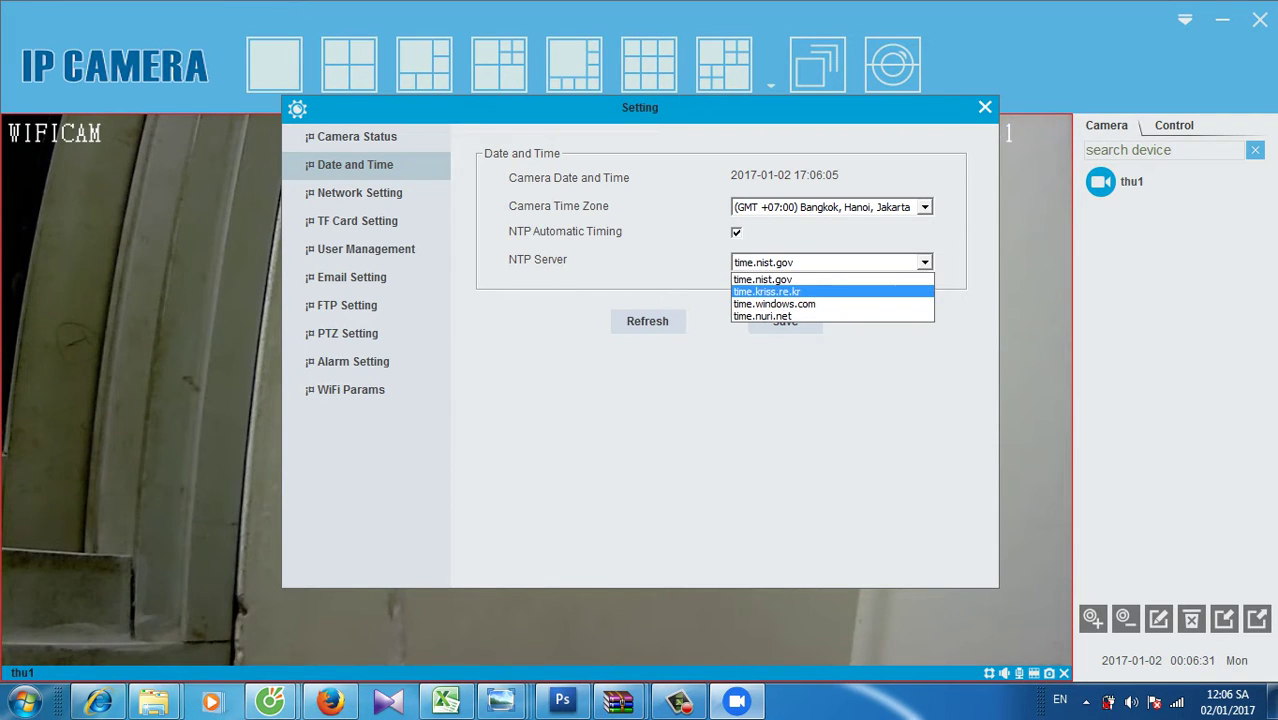
key(Return)
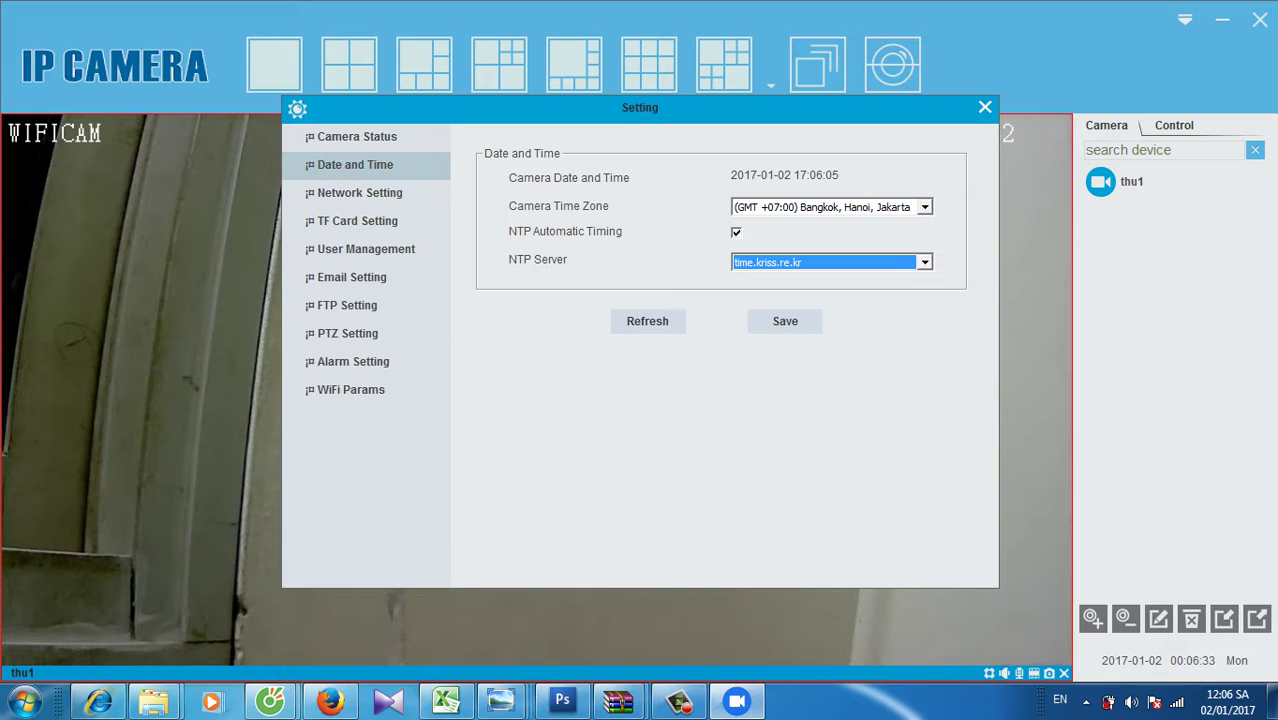
key(alt+Down)
key(Down)
key(Return)
key(Tab)
key(Tab)
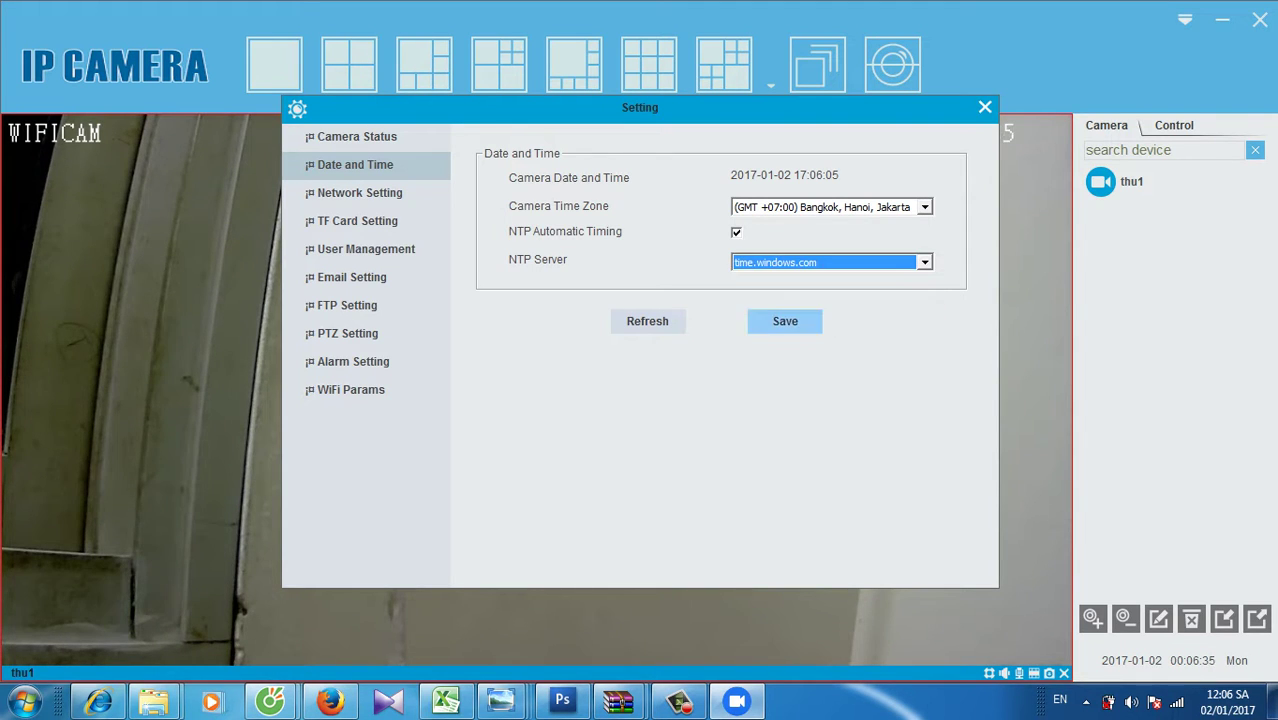
key(space)
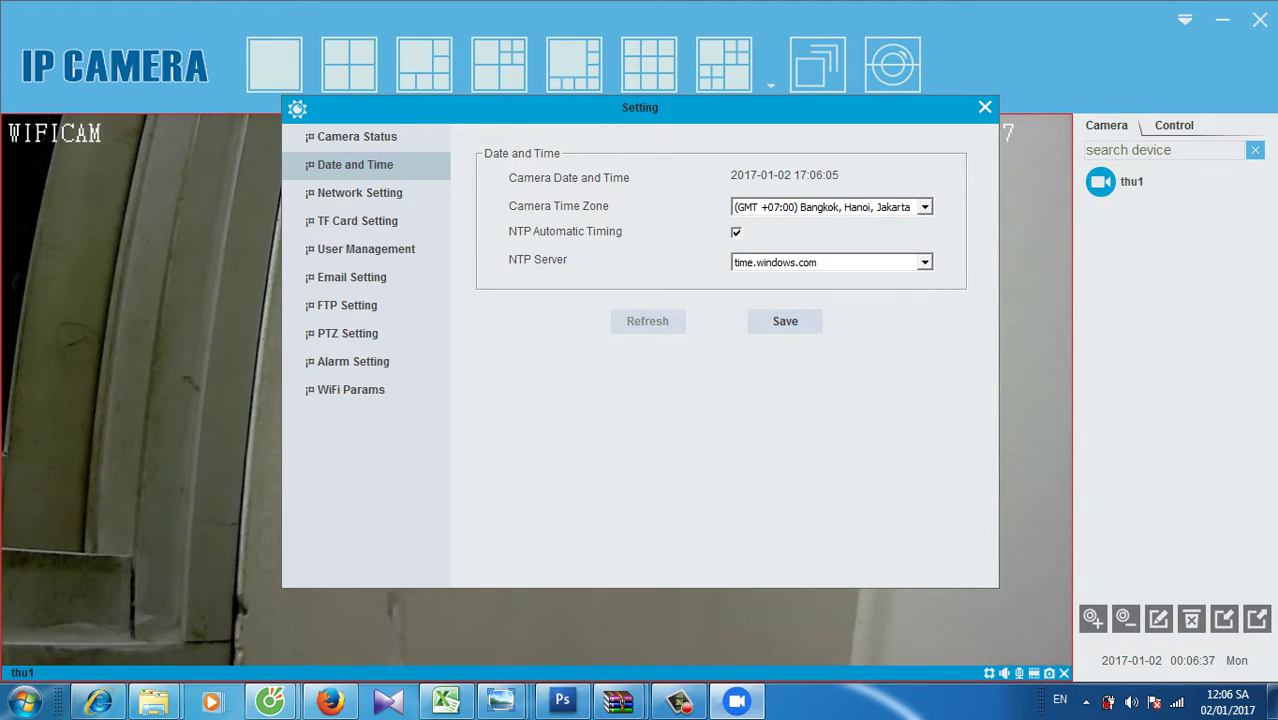
click(985, 107)
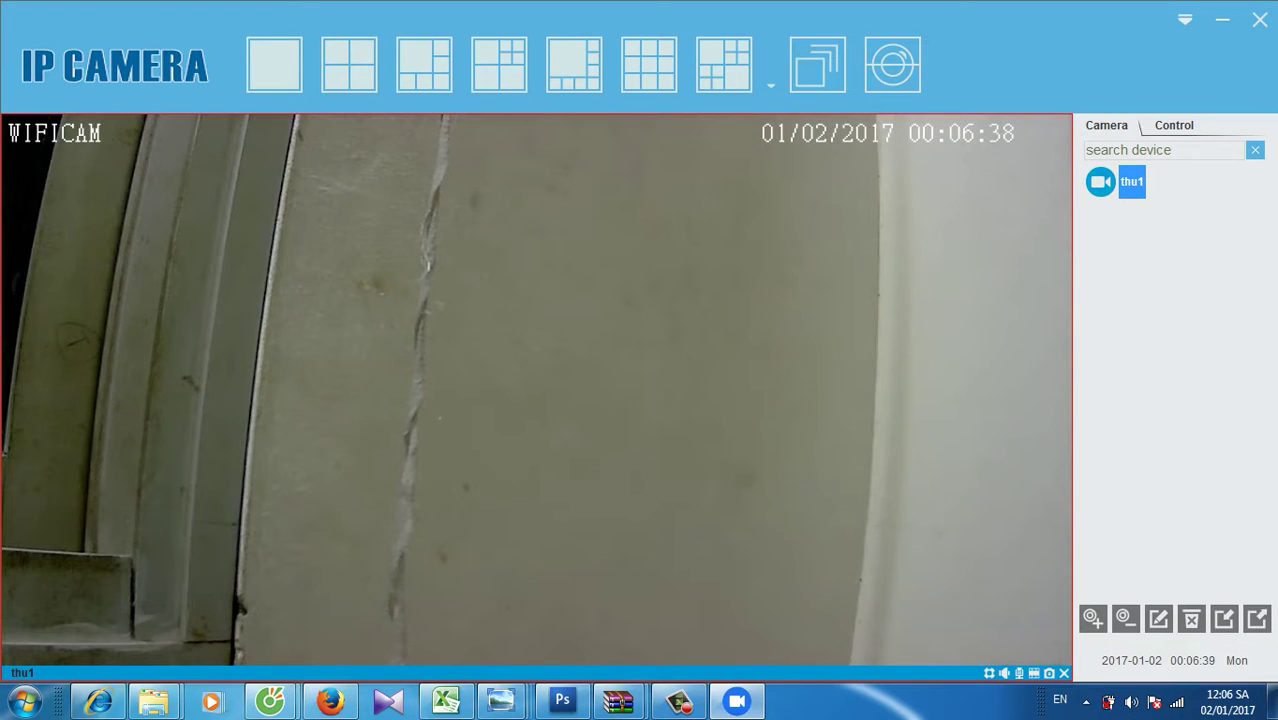
Reopen the settings and save the date and time with the Bangkok time zone kept.
right_click(756, 259)
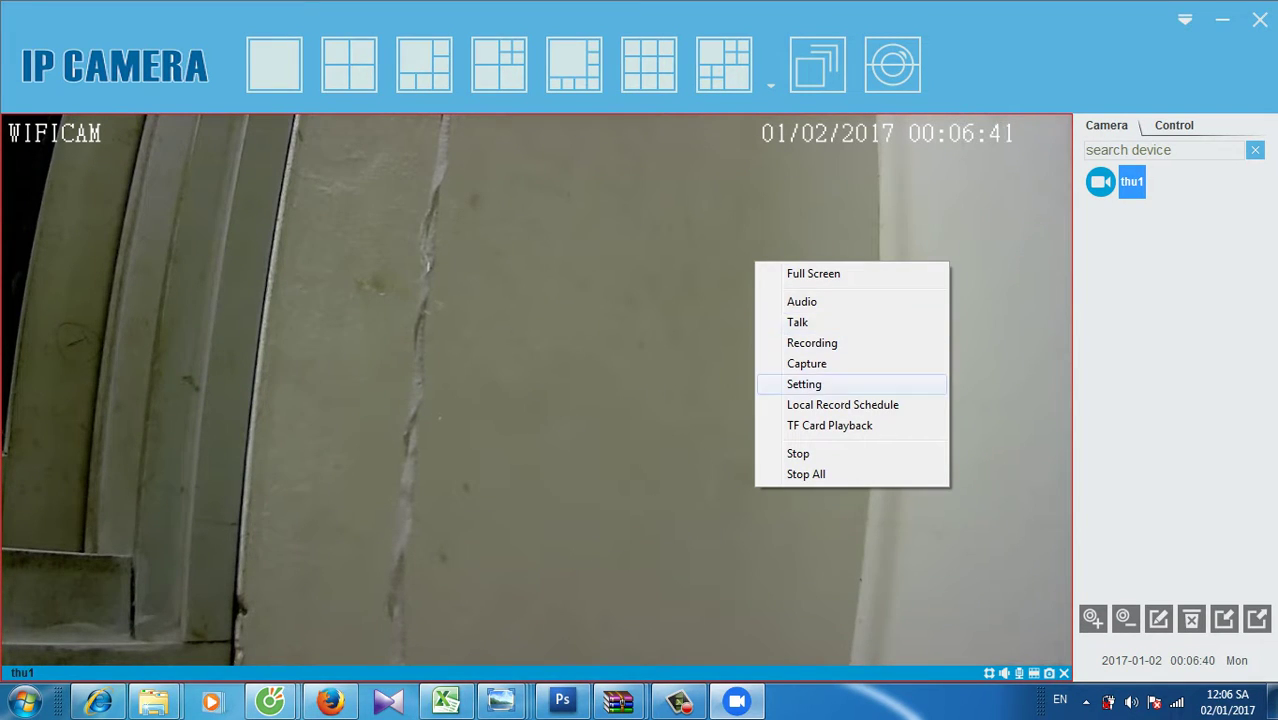
click(799, 383)
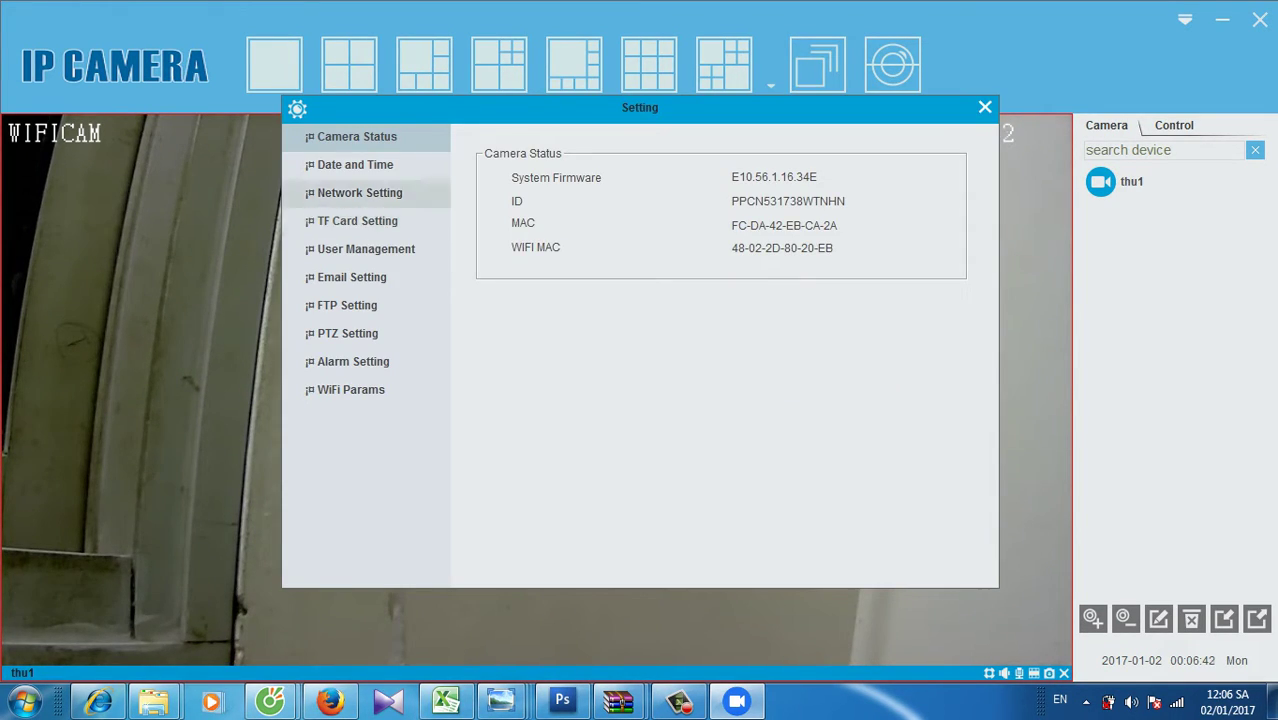
click(355, 164)
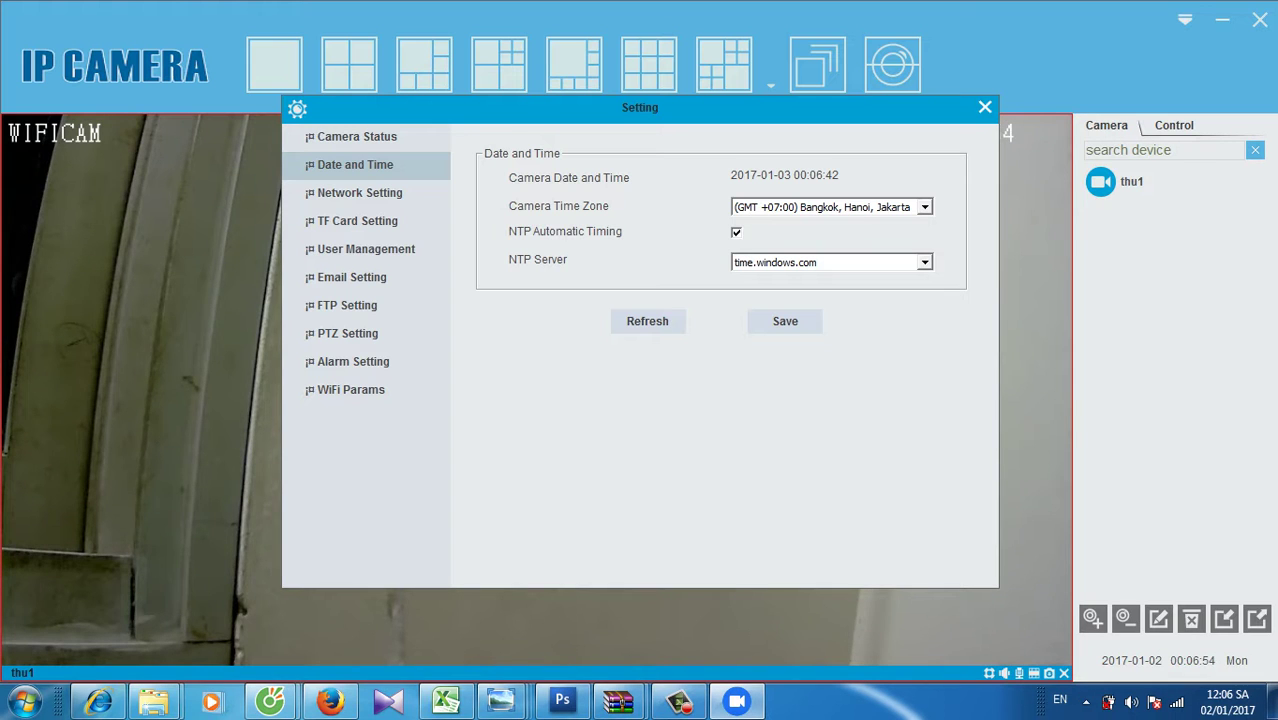
click(923, 207)
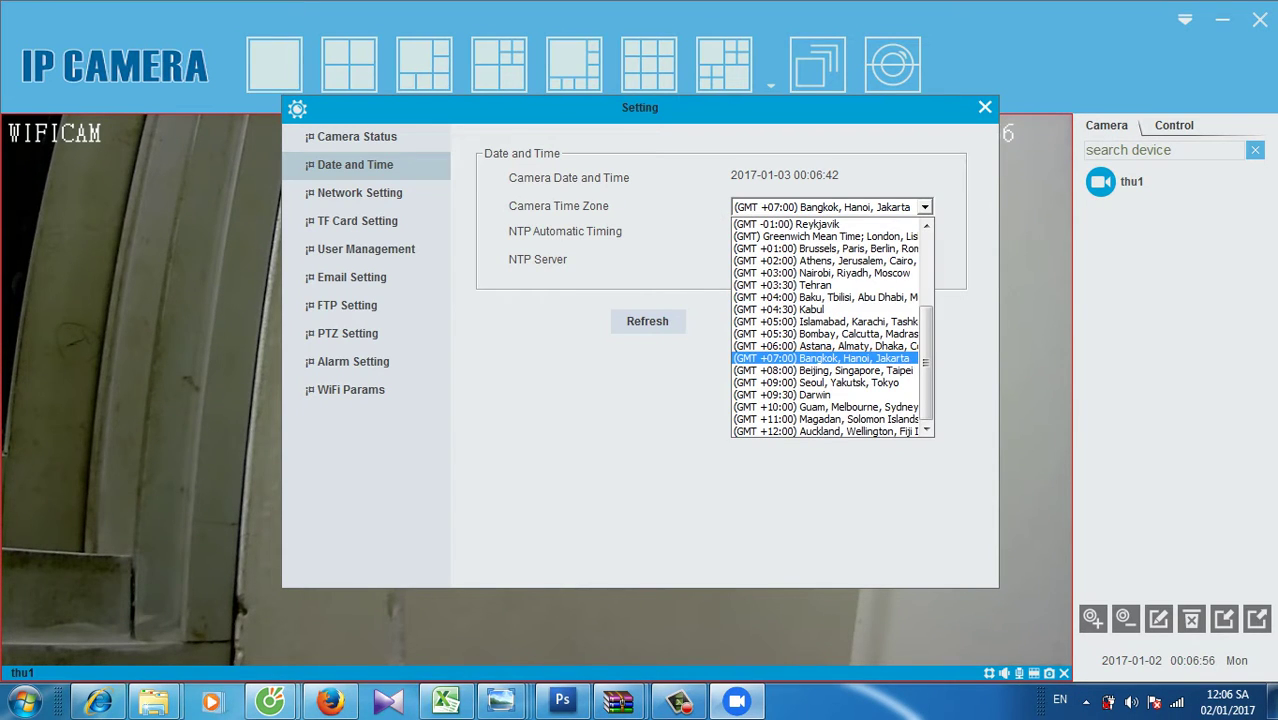
key(Return)
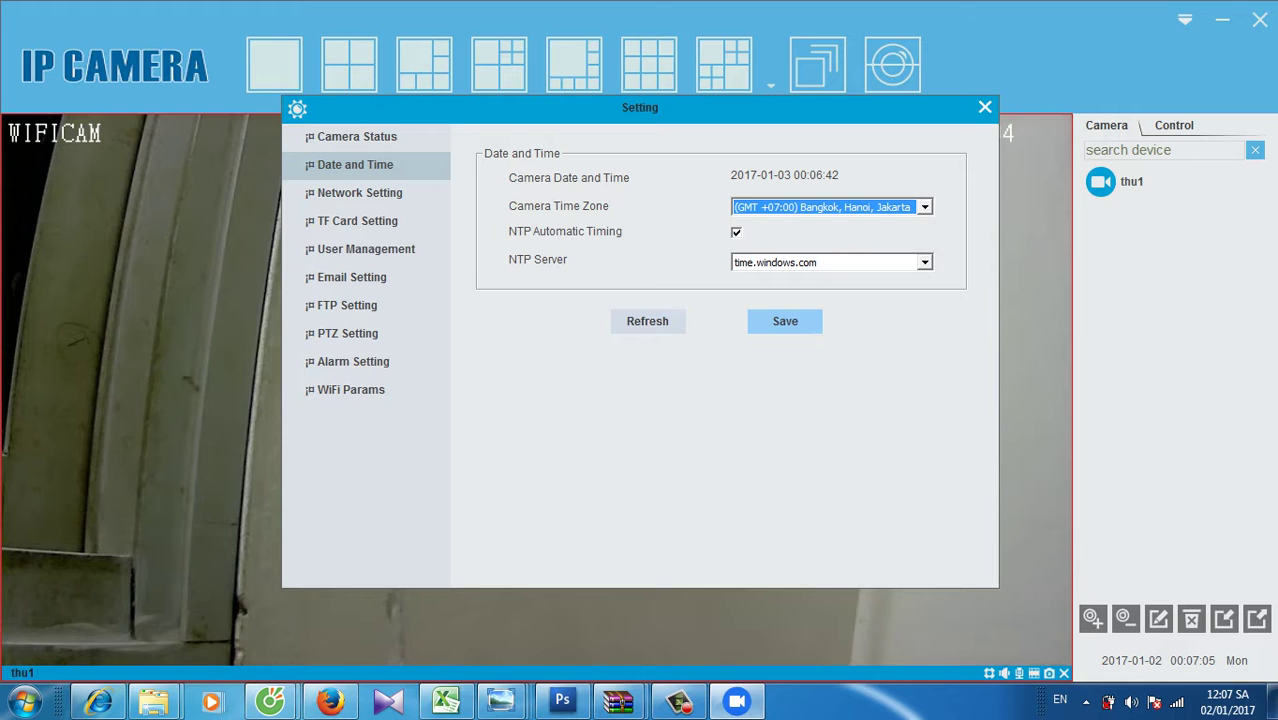
click(784, 321)
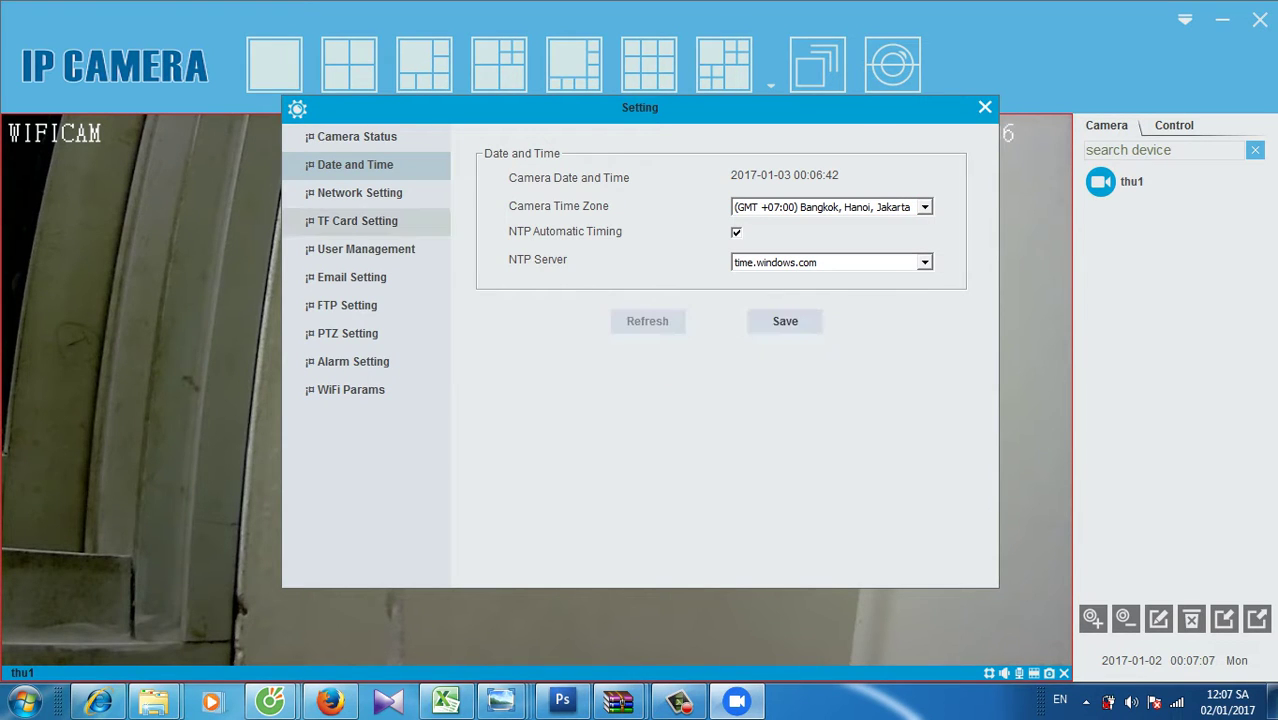
click(360, 192)
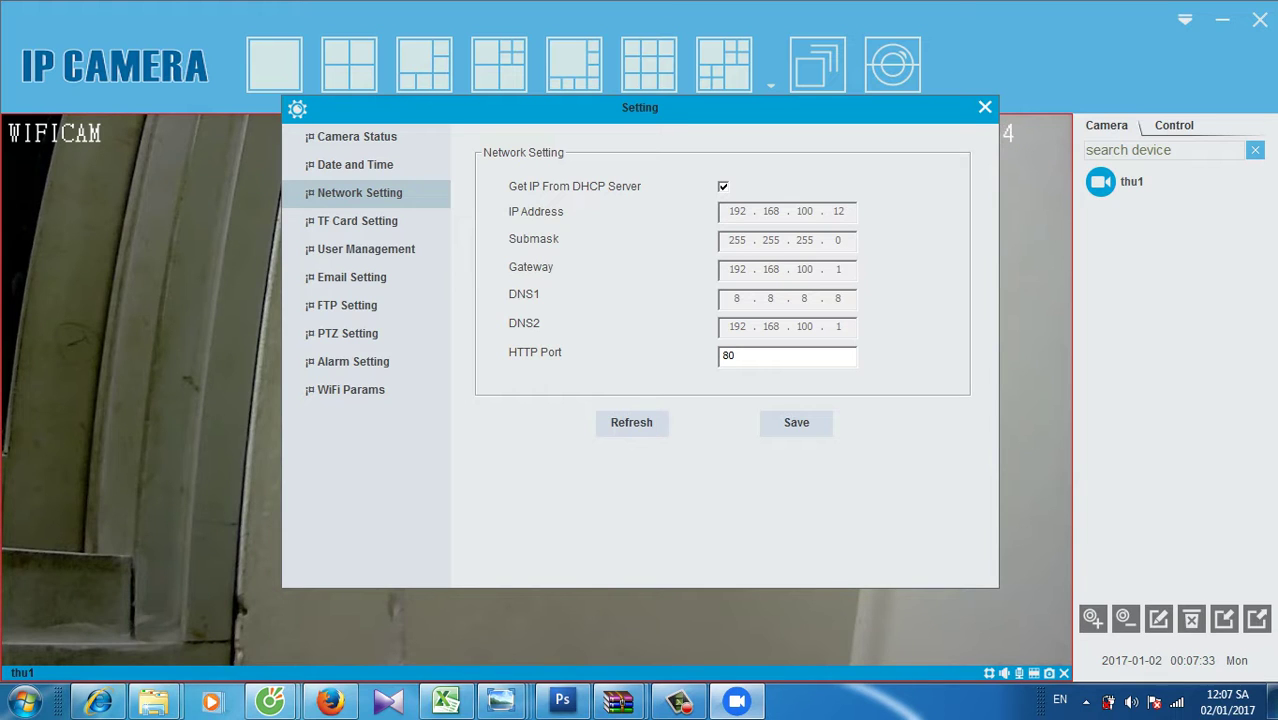
Toggle Get IP From DHCP Server off and back on, save, and decline the camera reboot.
click(723, 186)
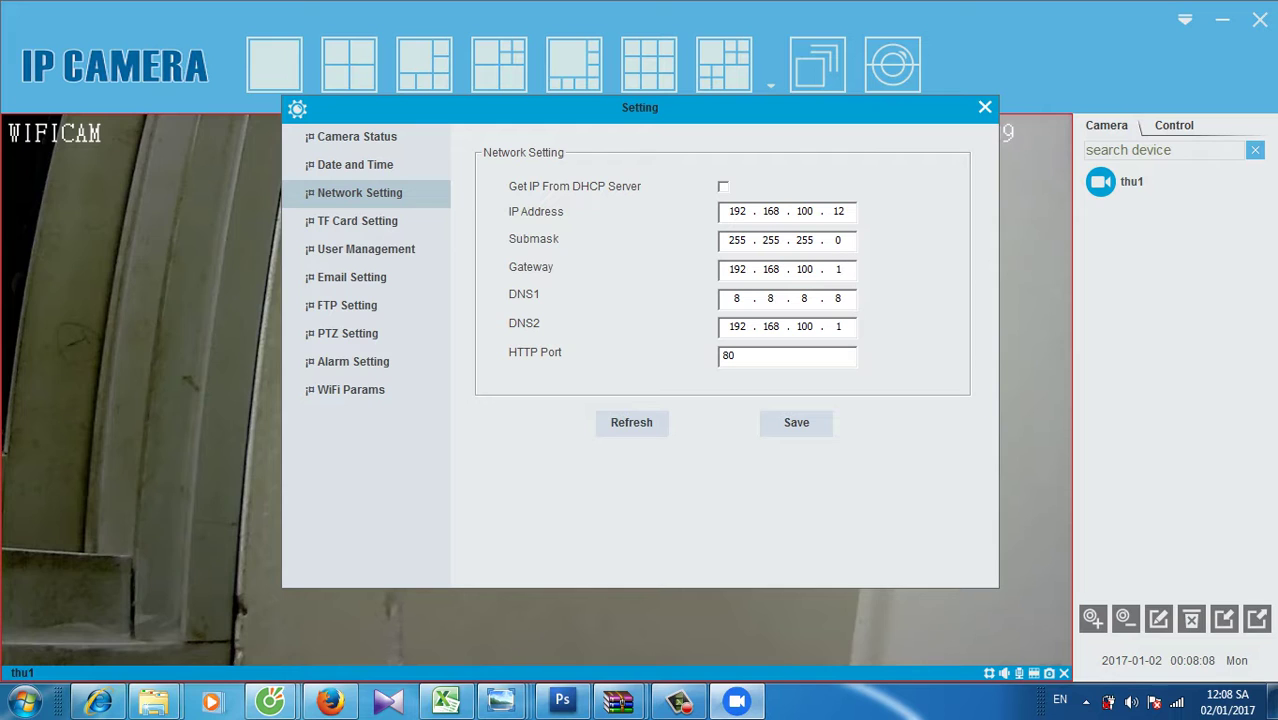
click(723, 186)
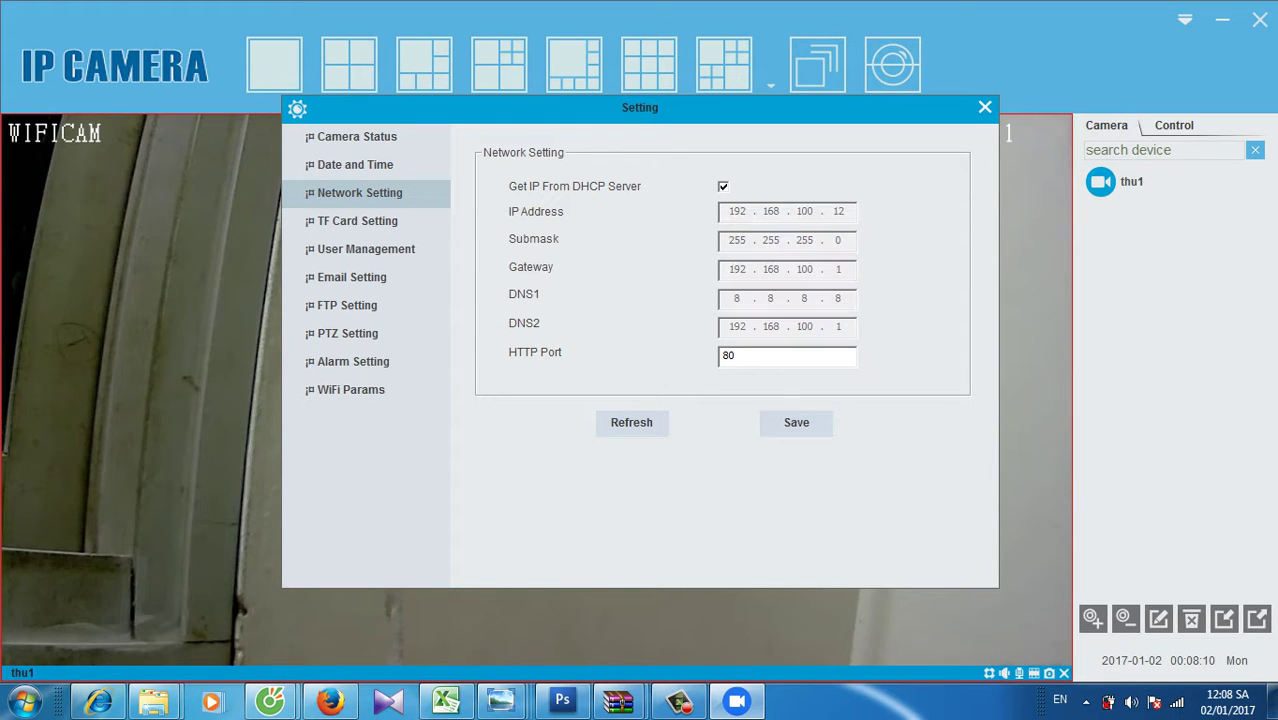
click(796, 422)
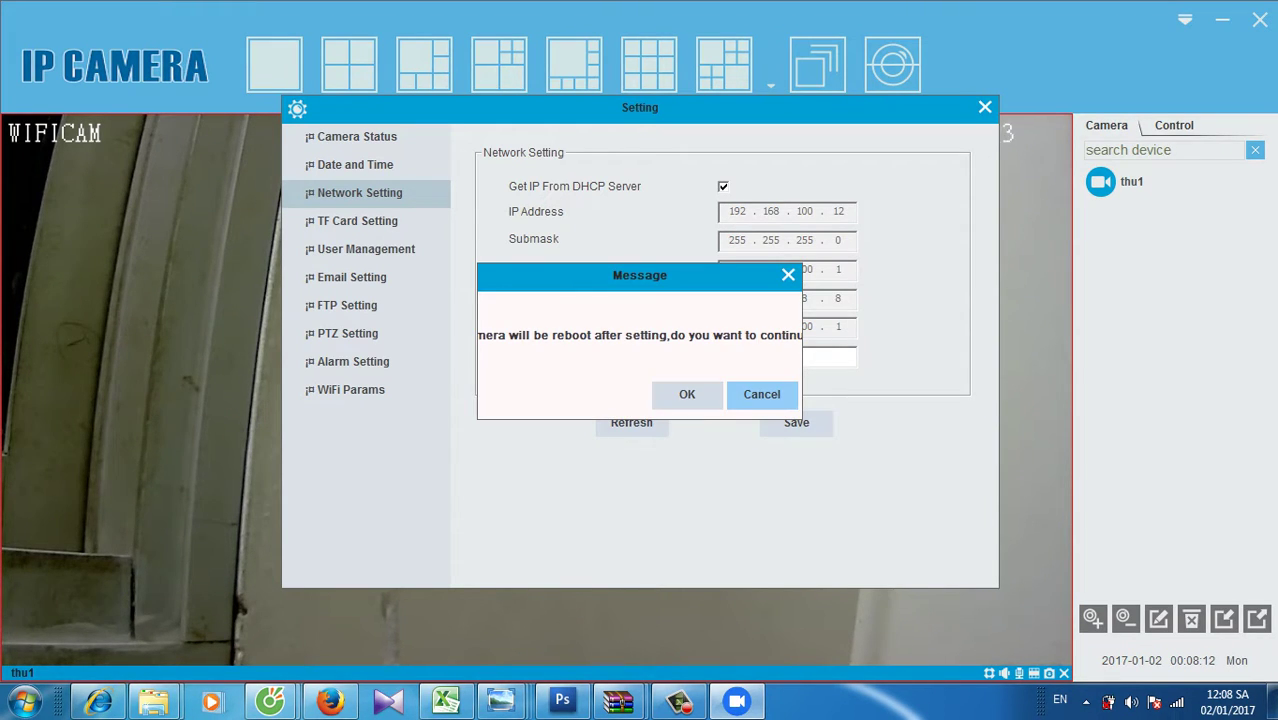
key(Tab)
key(Return)
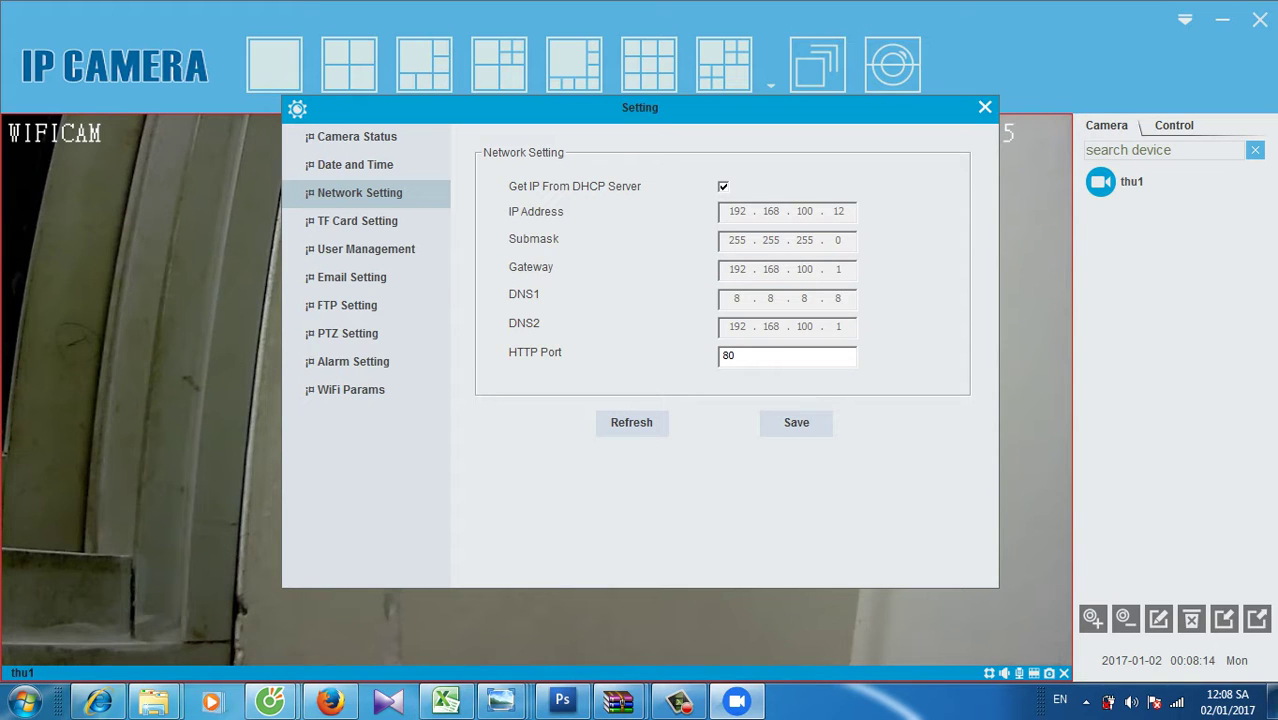
click(357, 221)
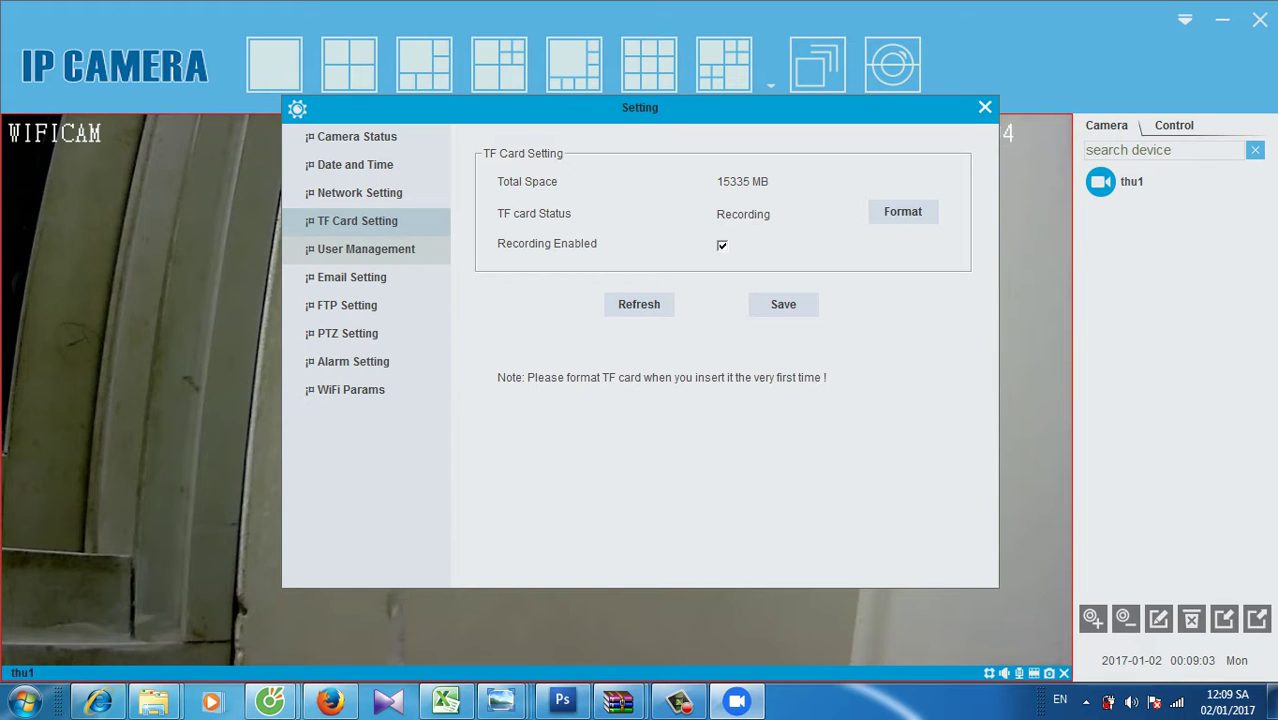
Check the camera's User Management accounts, then show the Email Setting page (SMTP port 0, SSL NONE).
click(366, 249)
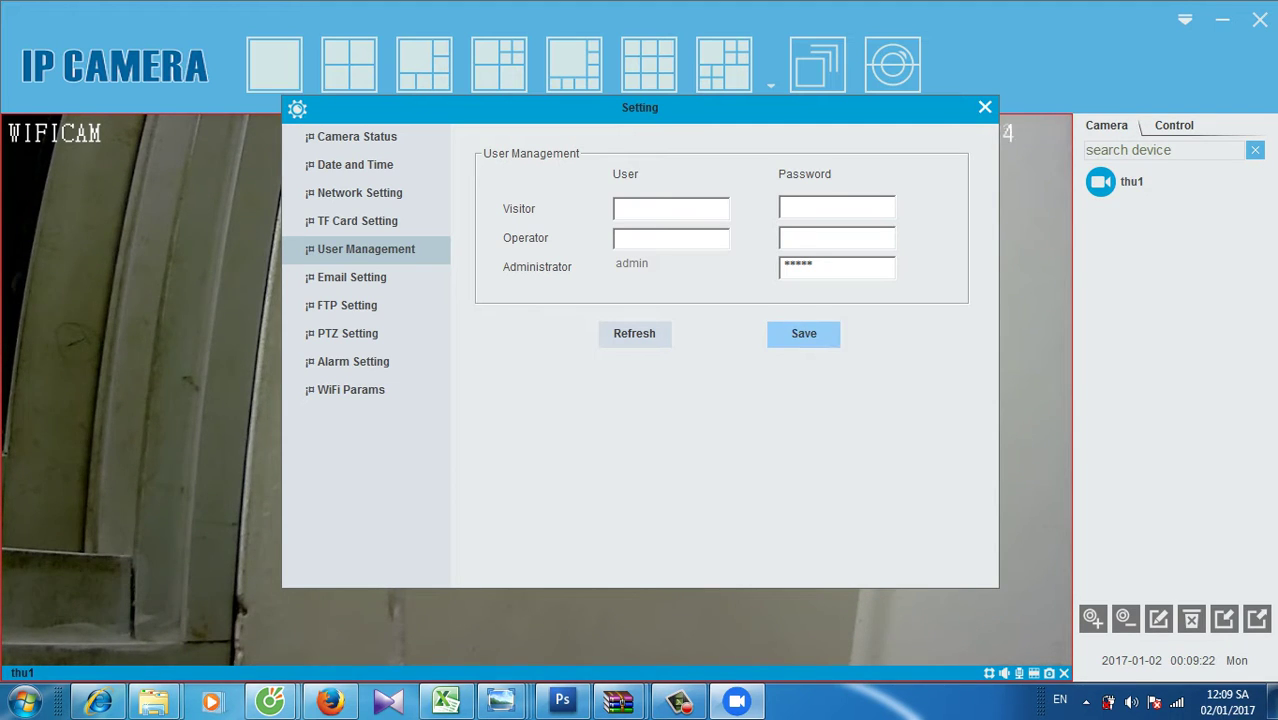
click(352, 277)
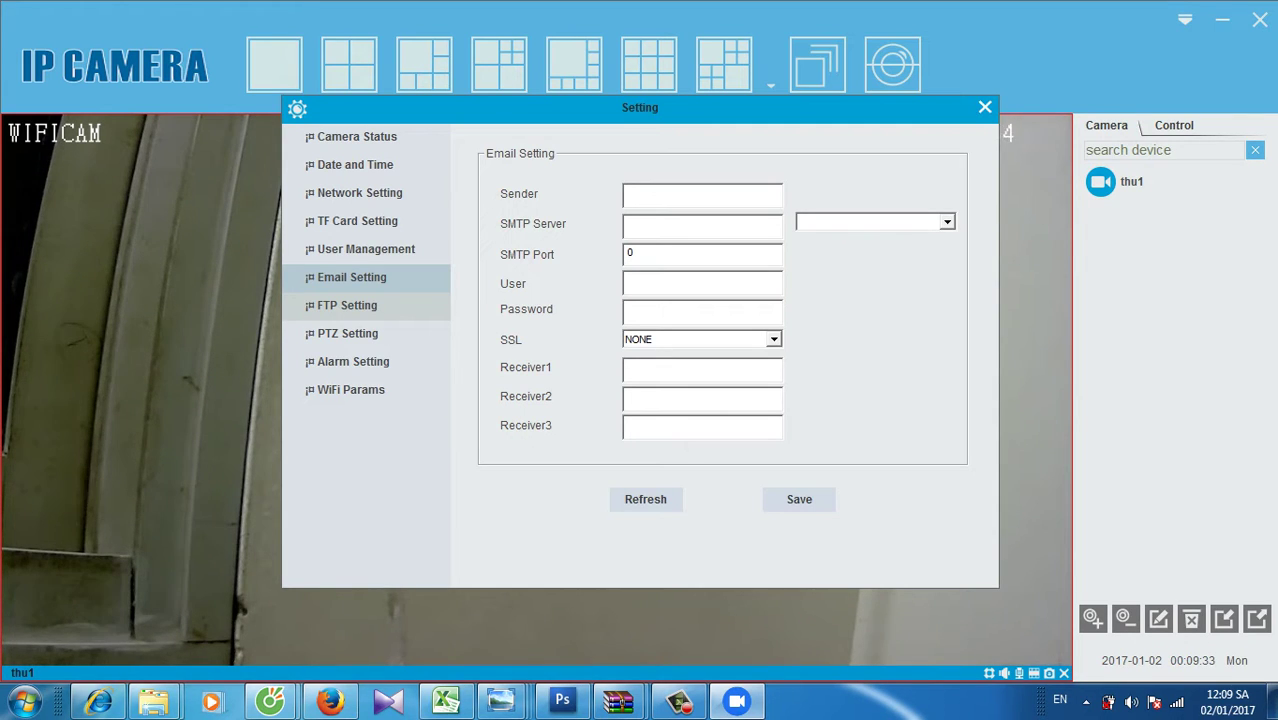
Step through the FTP, PTZ and Alarm Setting pages in the sidebar, ending on WiFi Params.
click(347, 305)
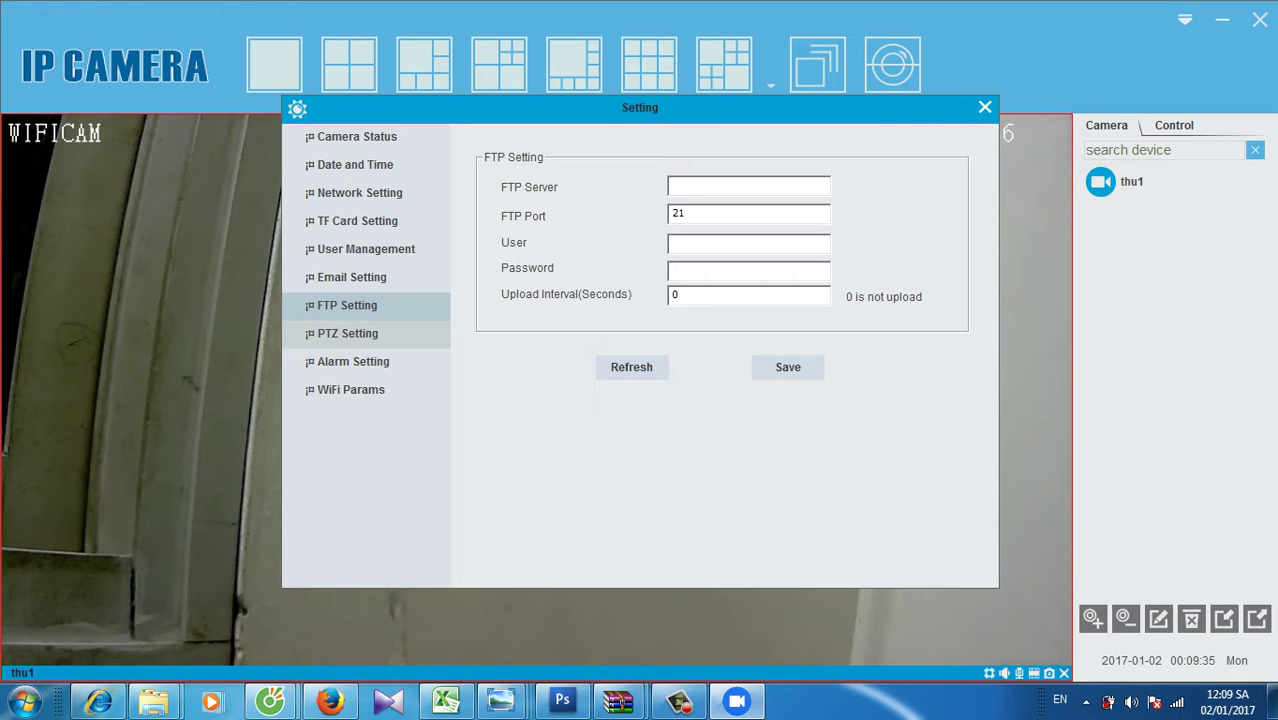
click(347, 333)
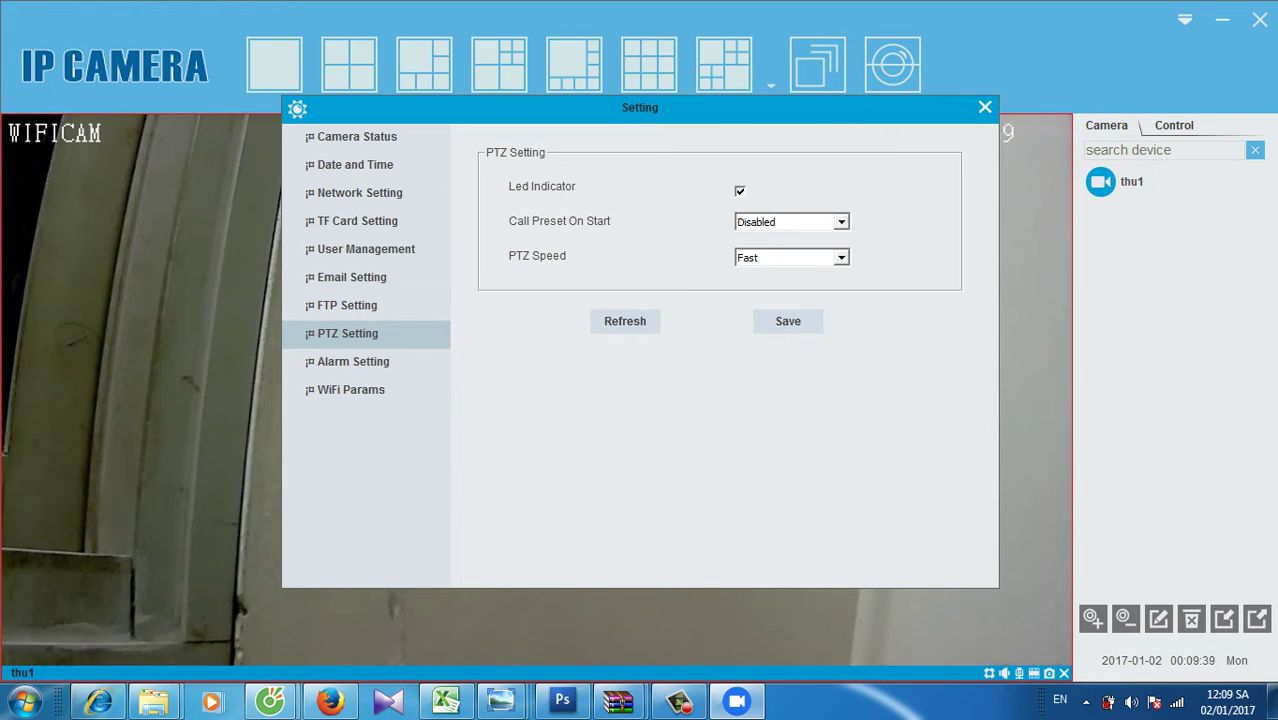
click(353, 361)
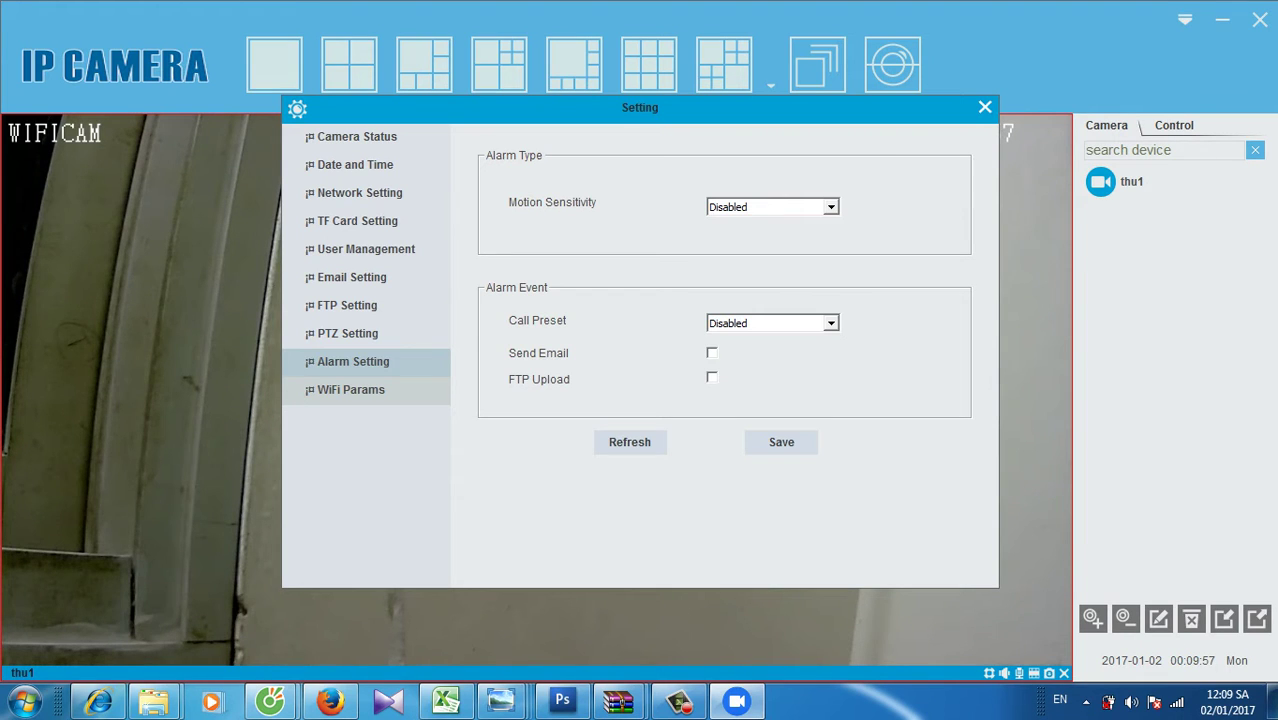
click(351, 389)
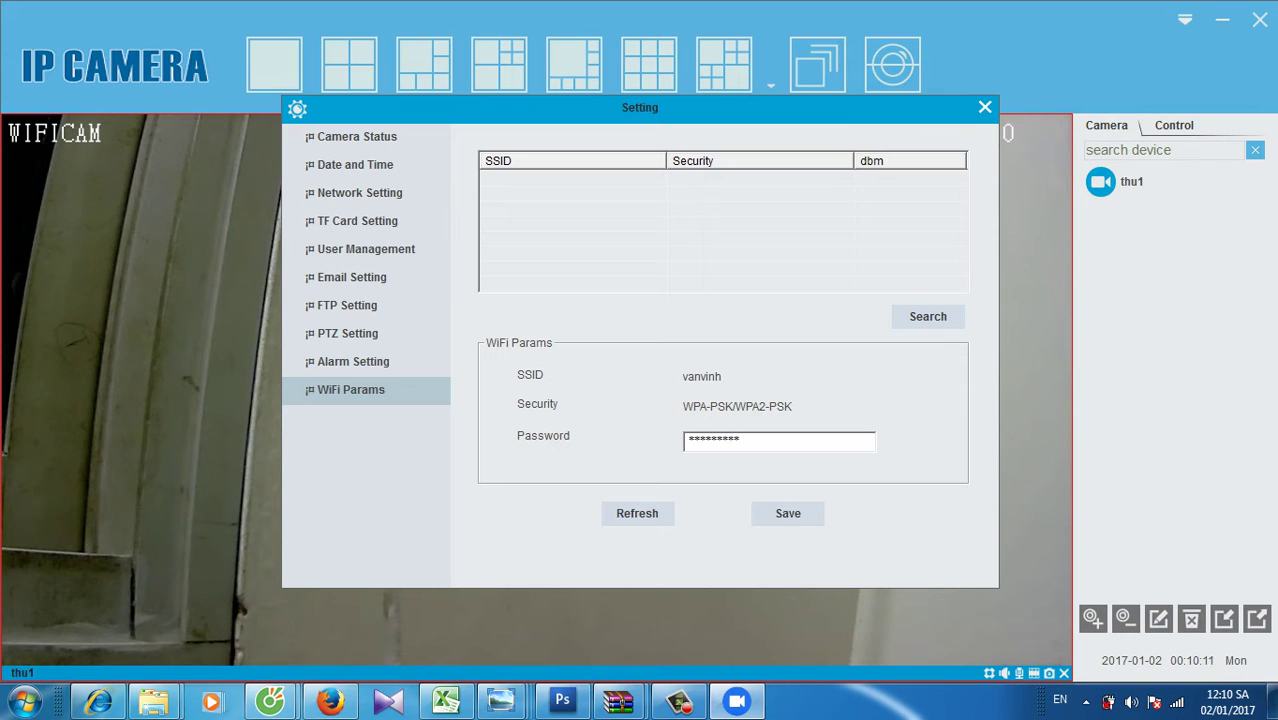
Search for nearby WiFi networks, select the connected one, then close the Setting window.
click(928, 316)
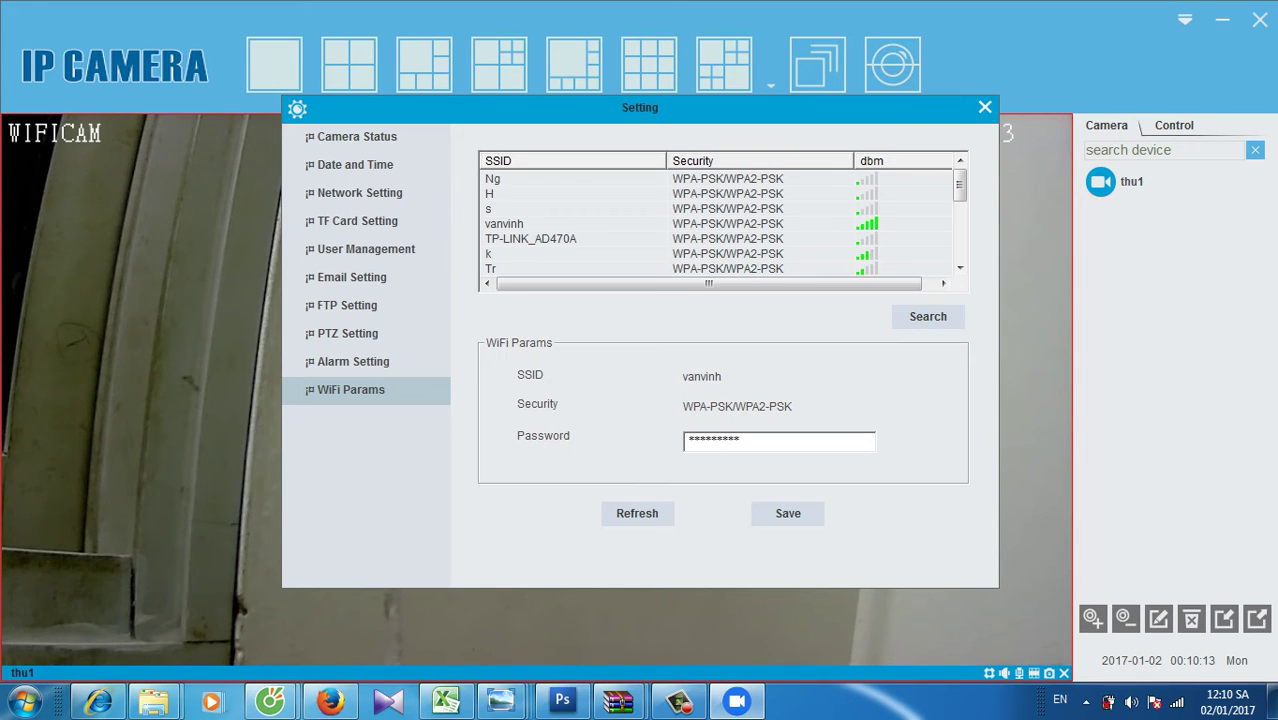
scroll(720, 223, down, 2)
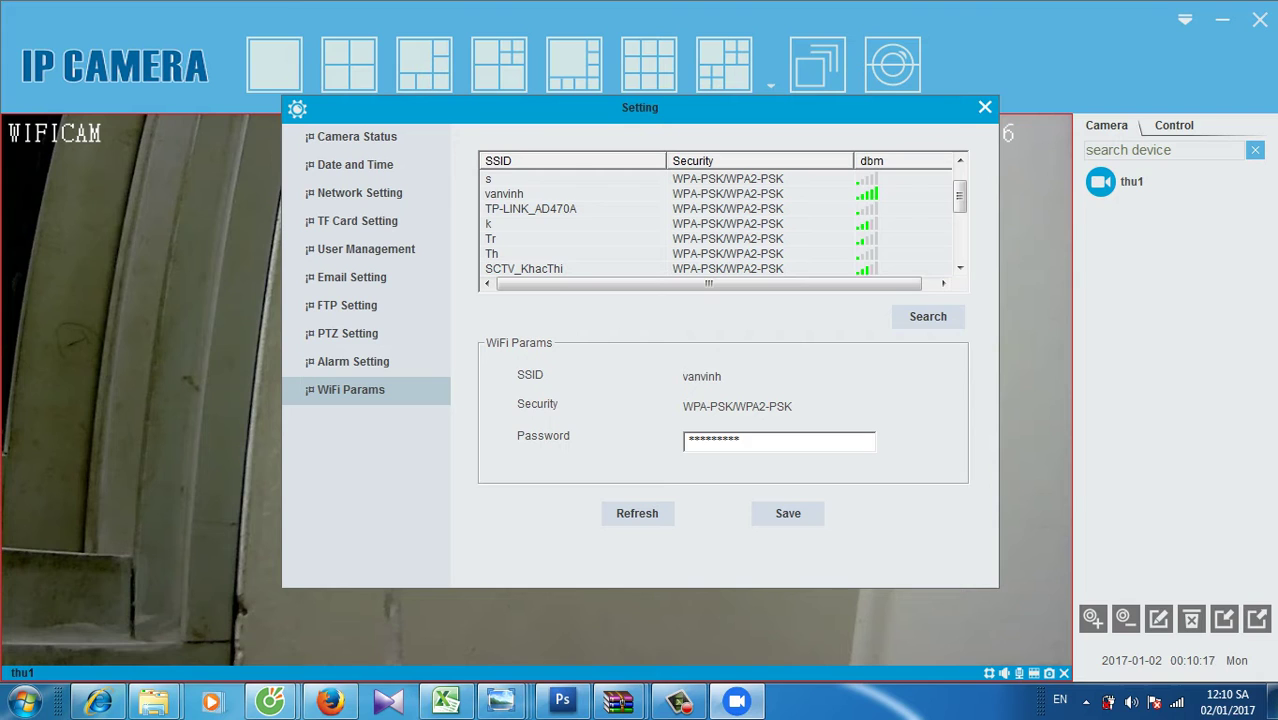
click(504, 193)
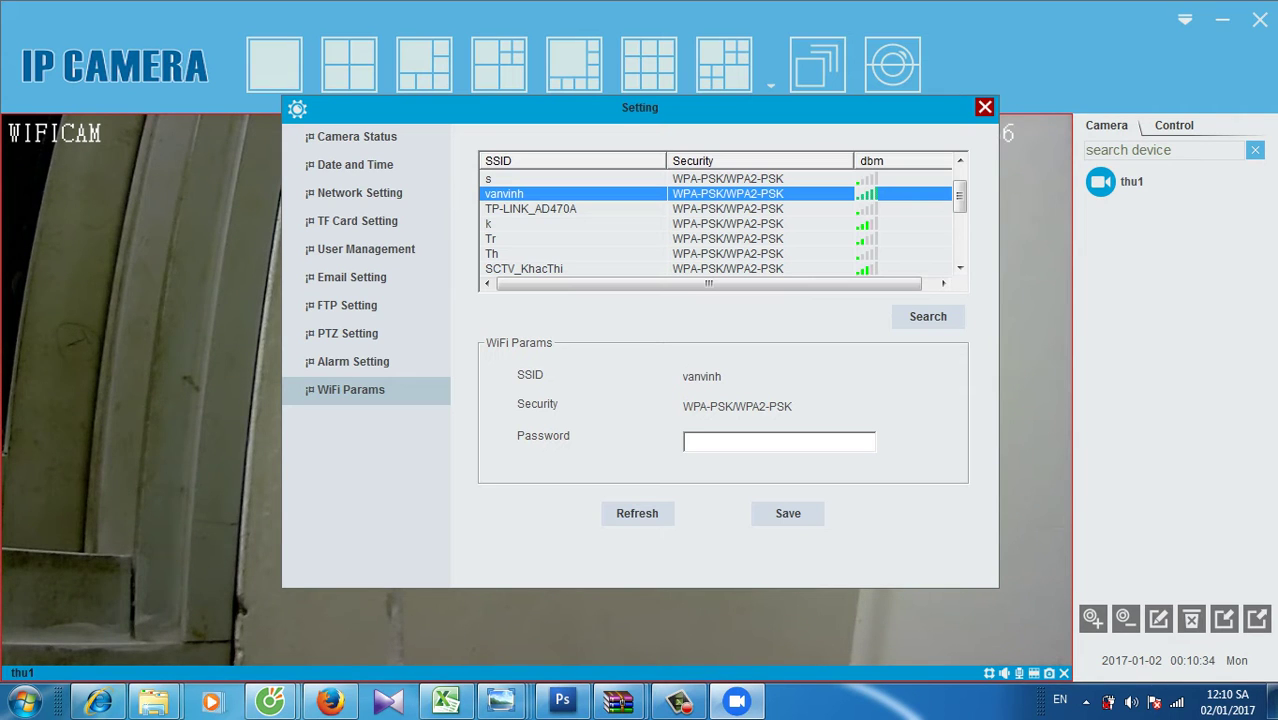
click(984, 107)
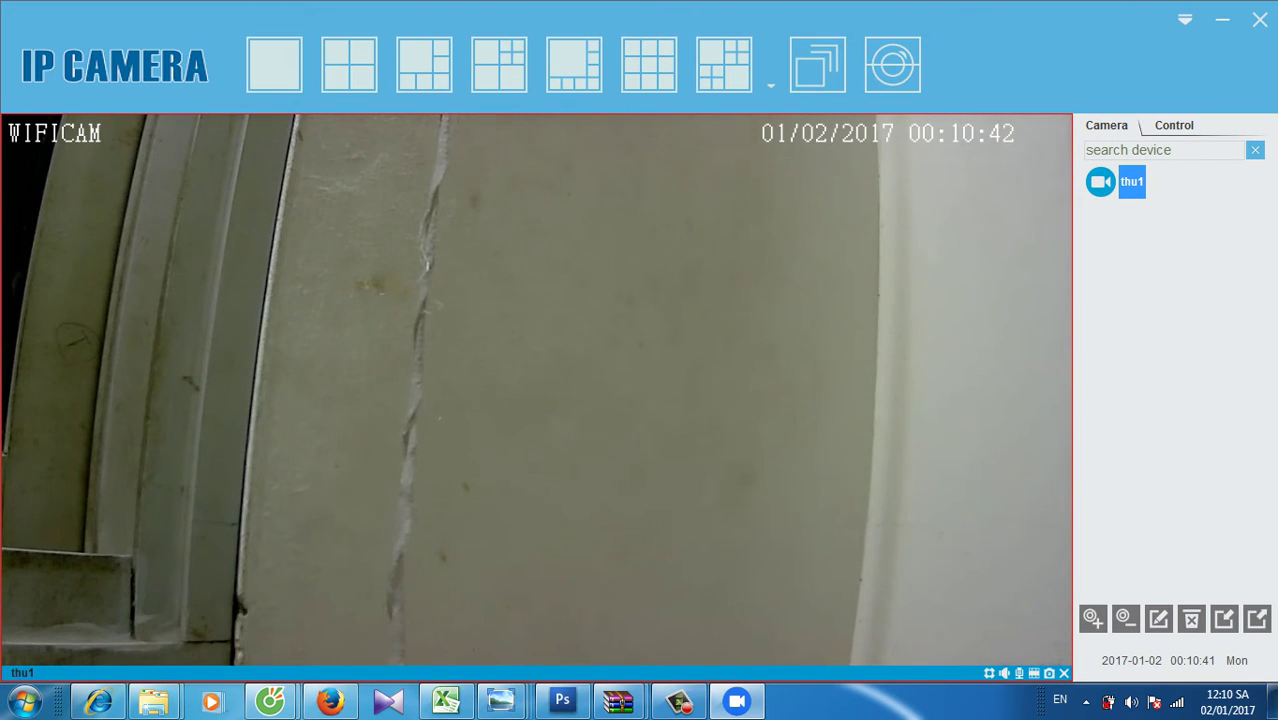
Switch to the 4-split layout and try TF Card Playback on thu1's cell, closing it after 'Invalid camera ID!'.
click(349, 64)
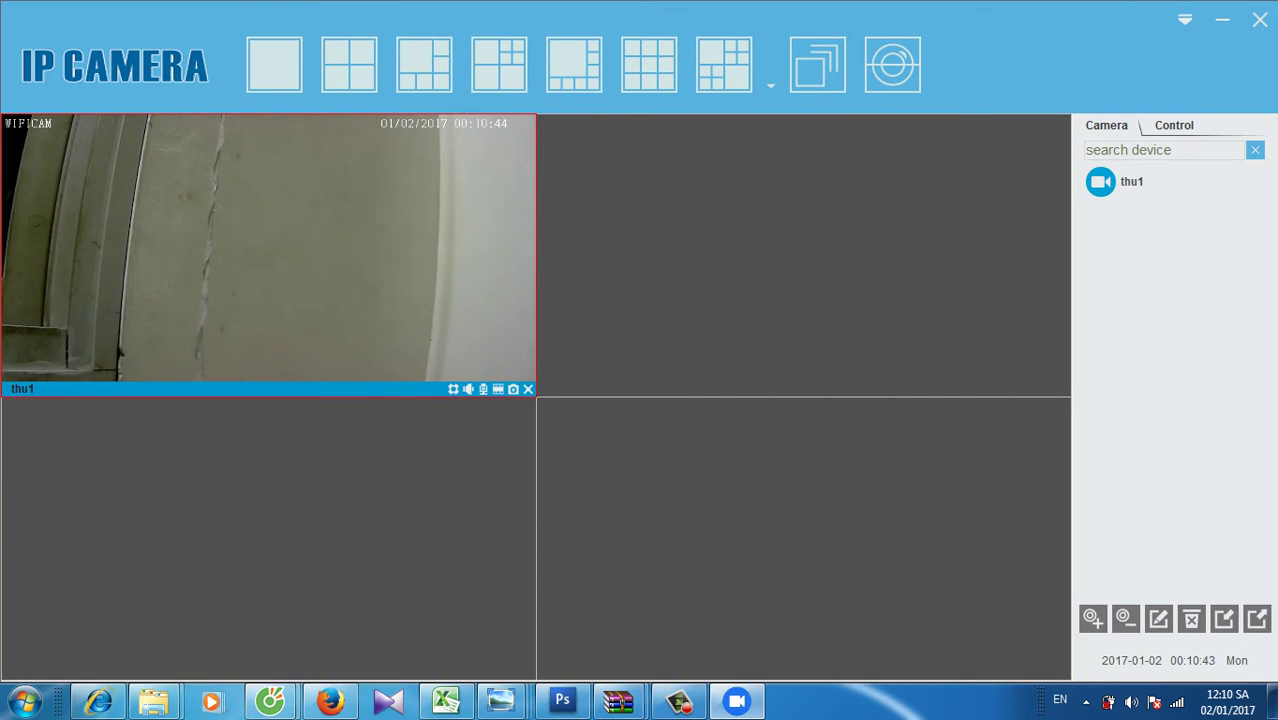
right_click(390, 231)
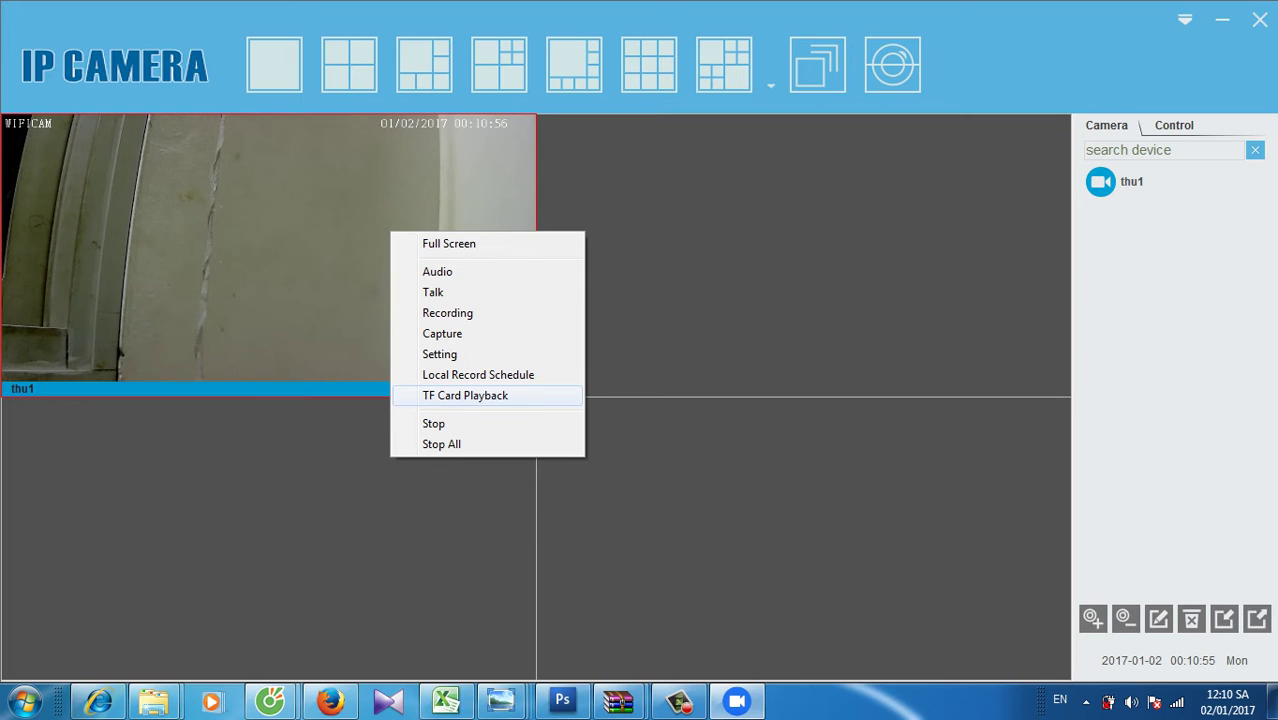
key(Return)
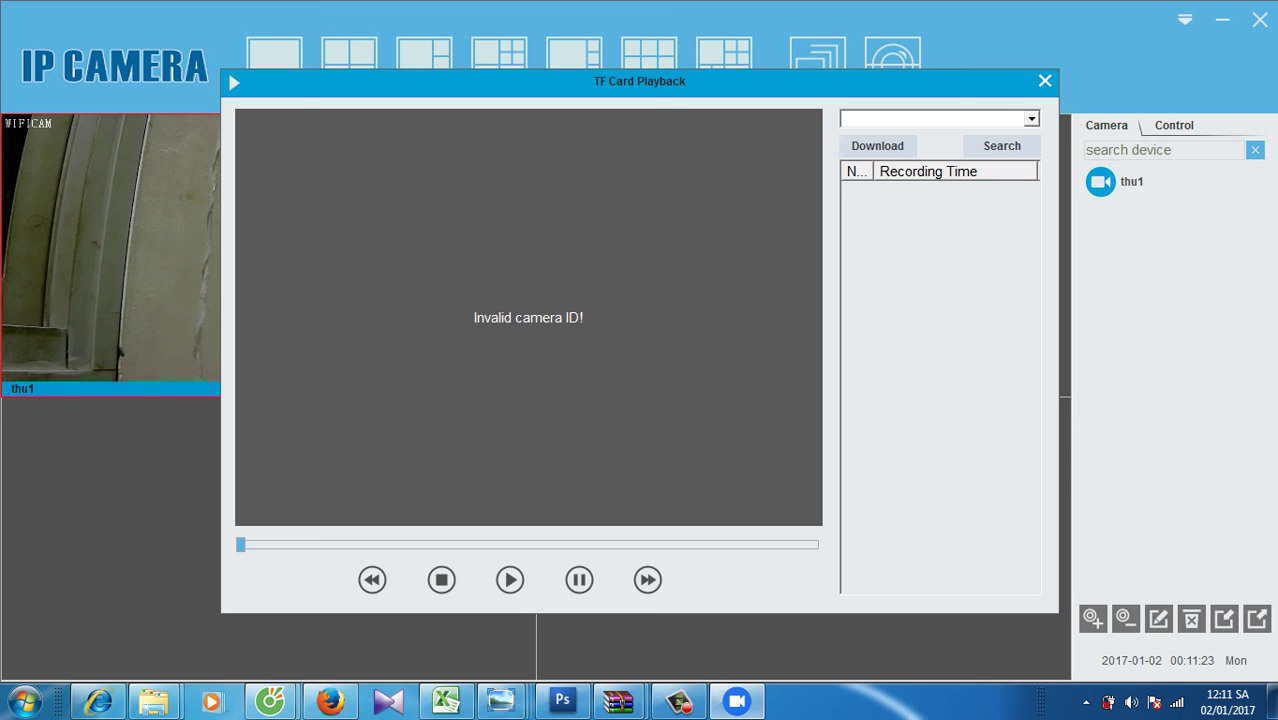
click(1045, 80)
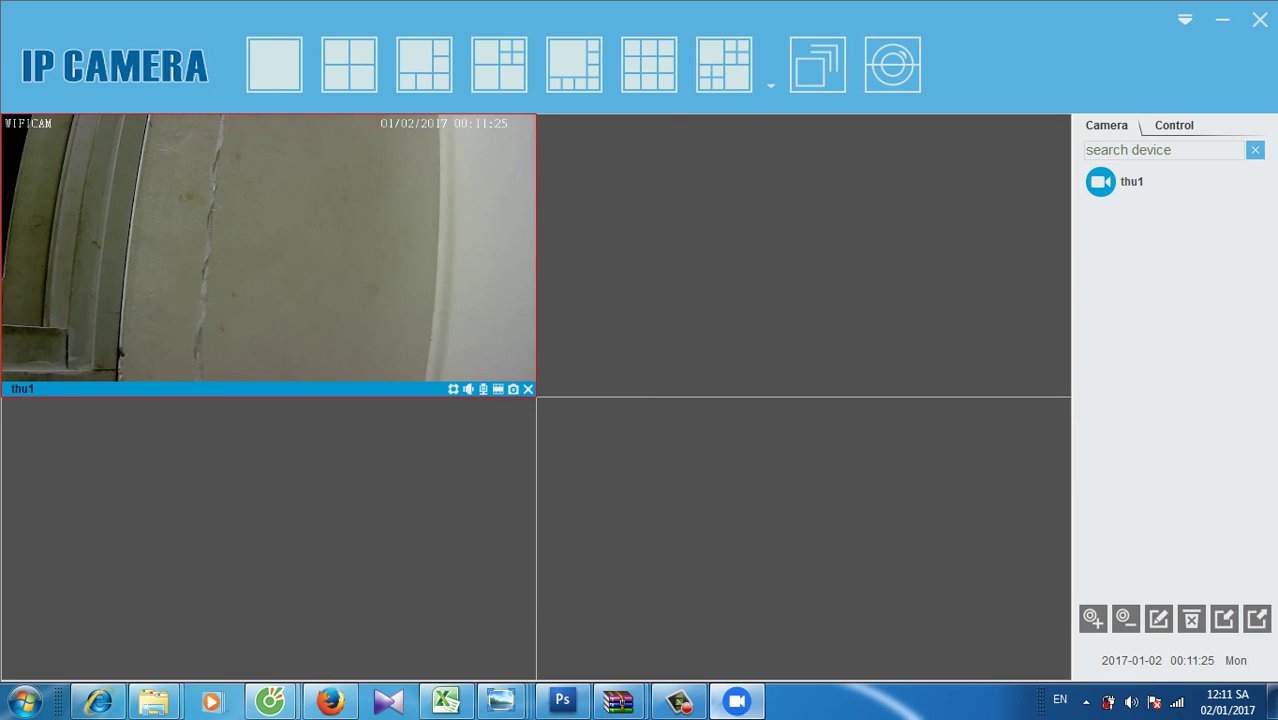
click(680, 700)
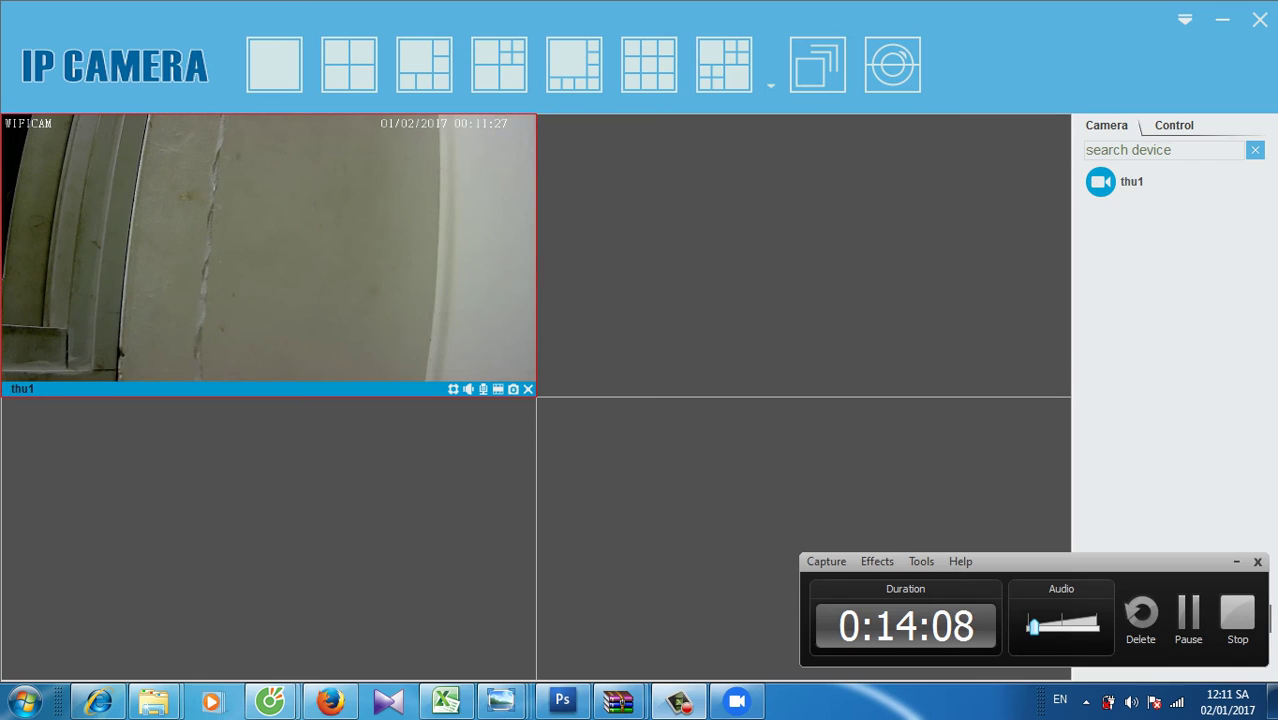